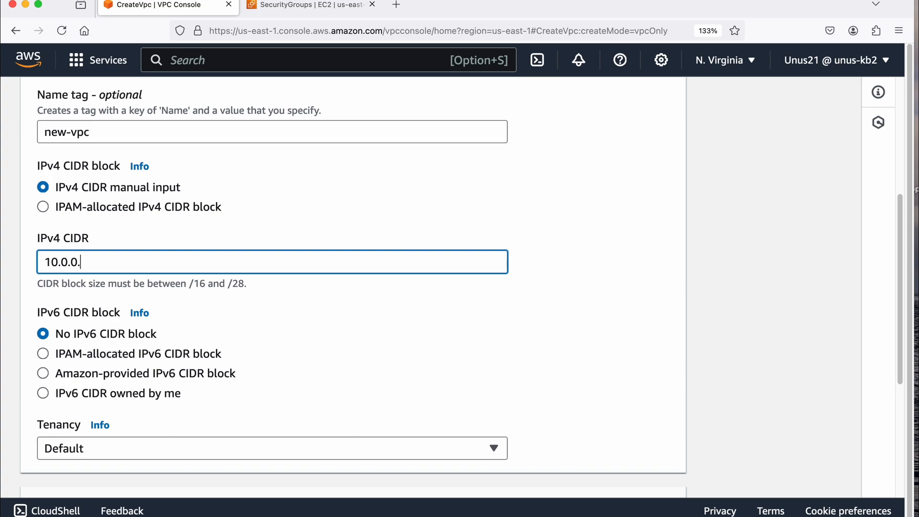
Complete the new VPC's IPv4 CIDR as 10.0.0.0/24 and create the VPC
{"action": "type", "text": "/24"}
{"action": "scroll", "coordinate": [89, 254], "scroll_direction": "down", "scroll_amount": 3}
{"action": "scroll", "coordinate": [127, 260], "scroll_direction": "down", "scroll_amount": 3}
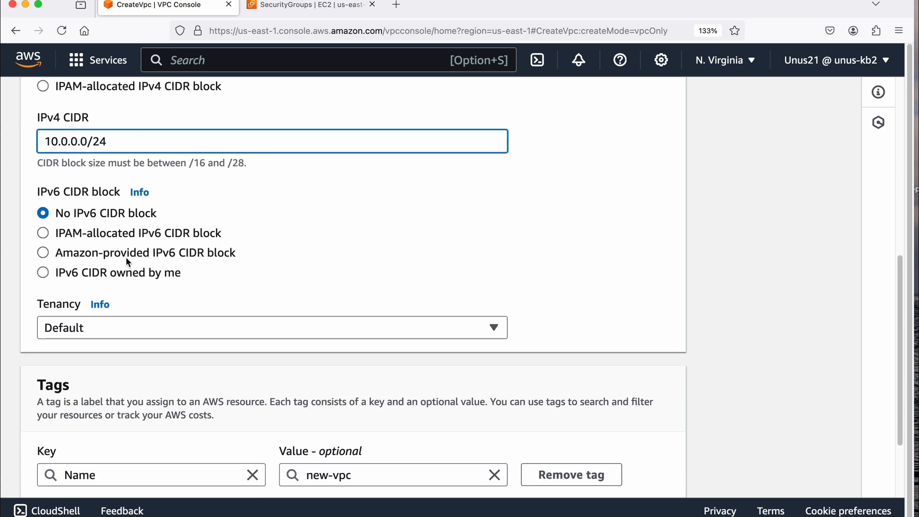
{"action": "scroll", "coordinate": [127, 261], "scroll_direction": "down", "scroll_amount": 2}
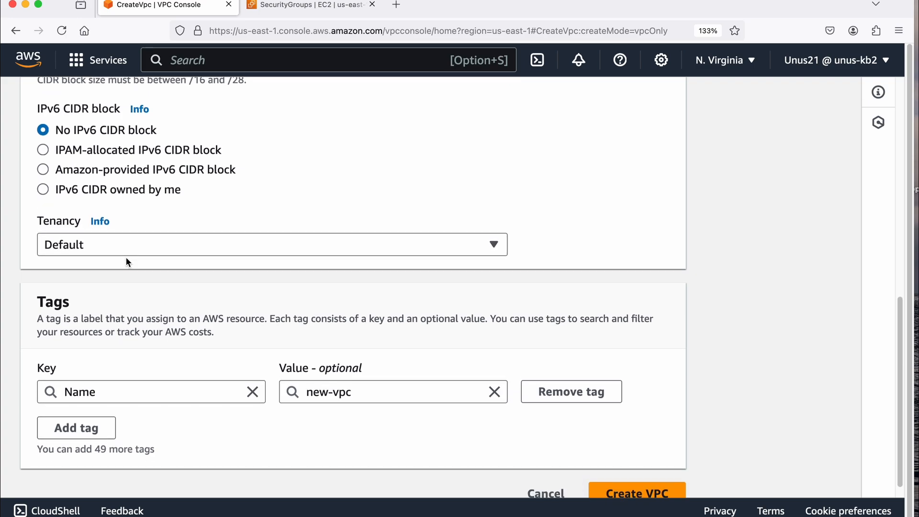
{"action": "left_click", "coordinate": [633, 478]}
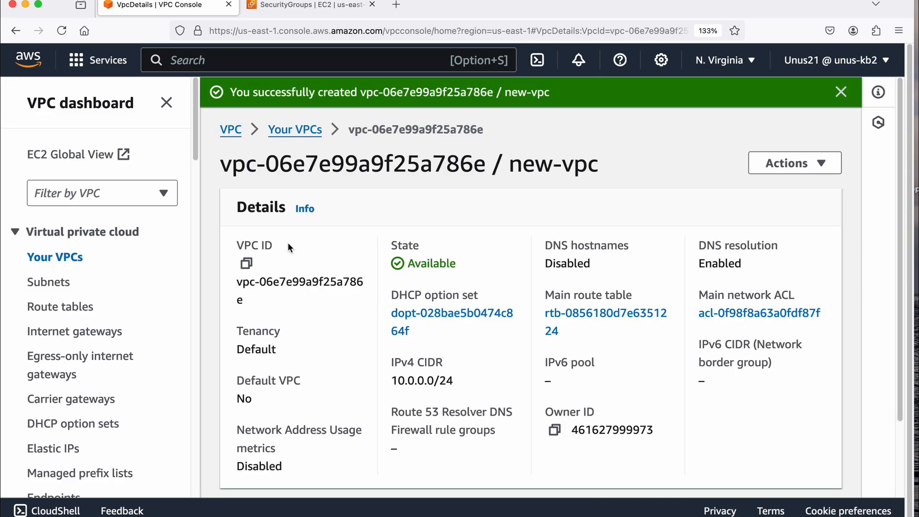
Review the existing subnets and their VPCs, and start a new subnet with new-vpc as its VPC
{"action": "left_click", "coordinate": [44, 283]}
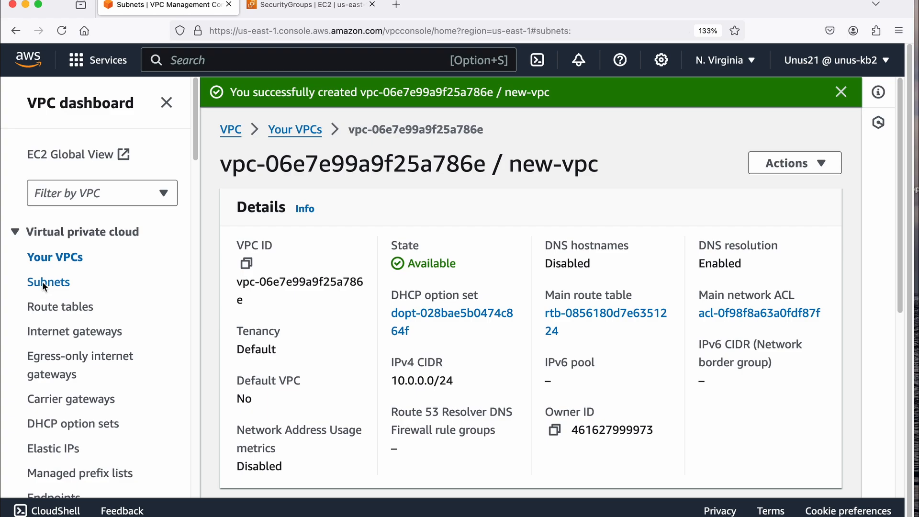
{"action": "left_click_drag", "start_coordinate": [262, 317], "coordinate": [266, 317]}
{"action": "left_click_drag", "start_coordinate": [279, 303], "coordinate": [346, 306]}
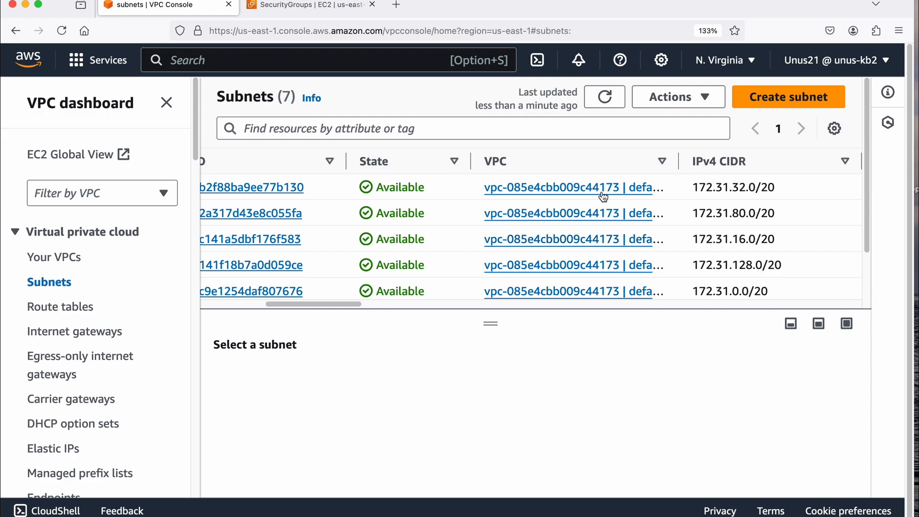
{"action": "scroll", "coordinate": [574, 225], "scroll_direction": "down", "scroll_amount": 2}
{"action": "scroll", "coordinate": [335, 268], "scroll_direction": "up", "scroll_amount": 2}
{"action": "left_click_drag", "start_coordinate": [298, 303], "coordinate": [196, 305]}
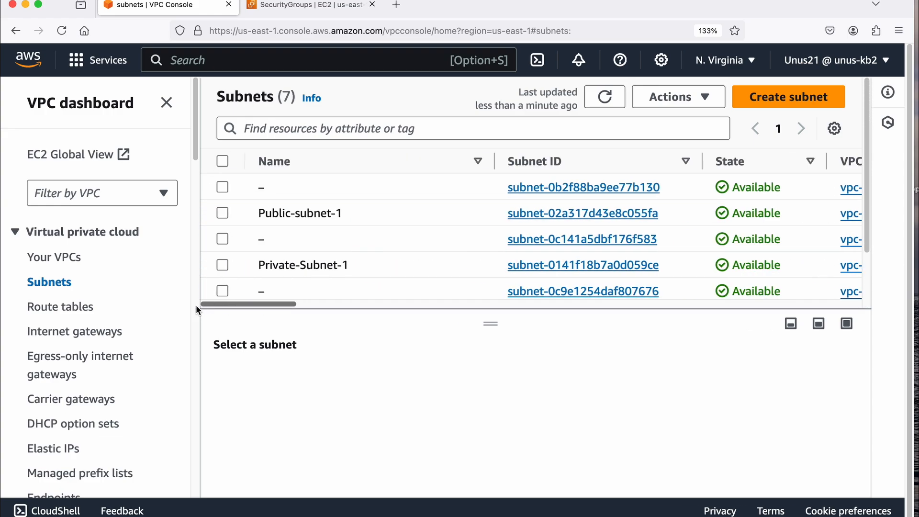
{"action": "left_click", "coordinate": [785, 100]}
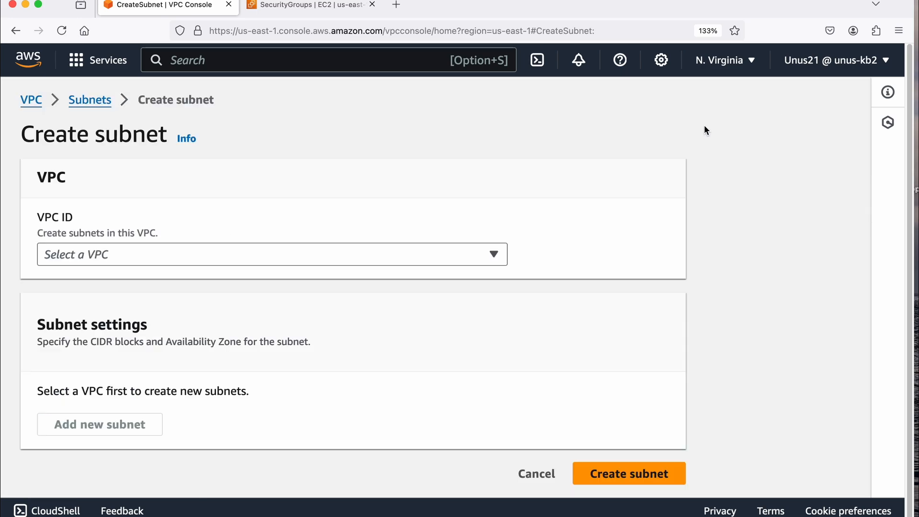
{"action": "left_click", "coordinate": [148, 256]}
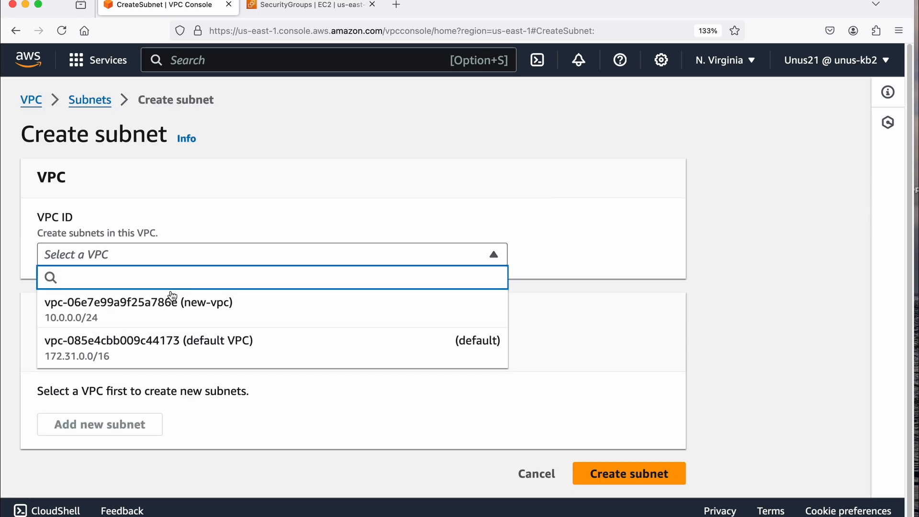
{"action": "left_click", "coordinate": [201, 314]}
Name the subnet pvt-subnet-in-new-vpc
{"action": "scroll", "coordinate": [247, 289], "scroll_direction": "down", "scroll_amount": 6}
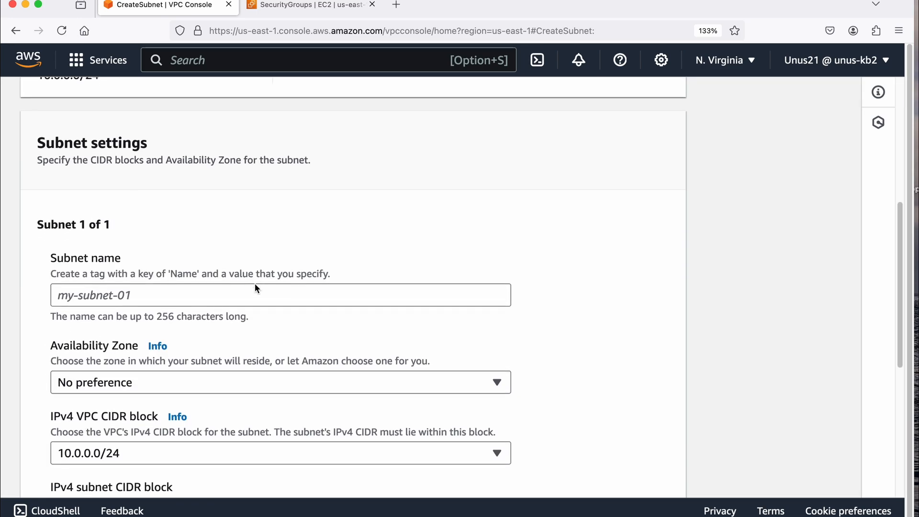
{"action": "left_click", "coordinate": [134, 282]}
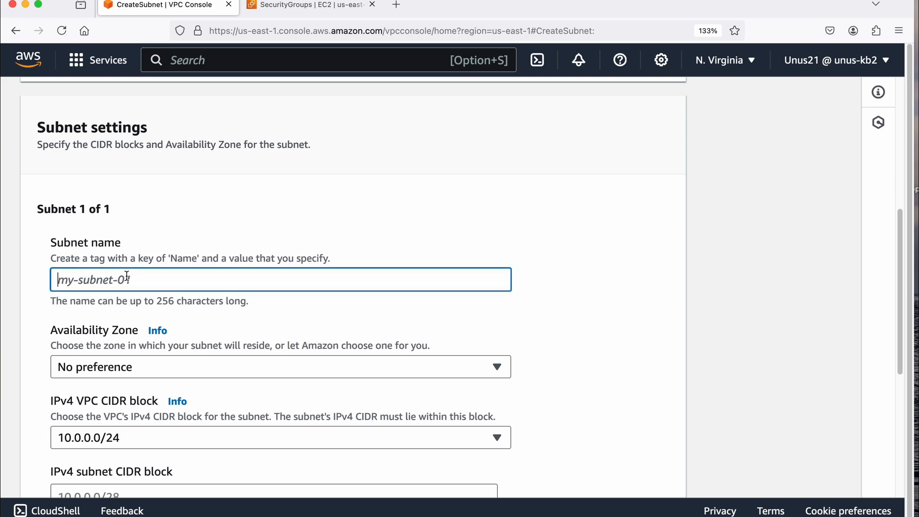
{"action": "type", "text": "pvt-"}
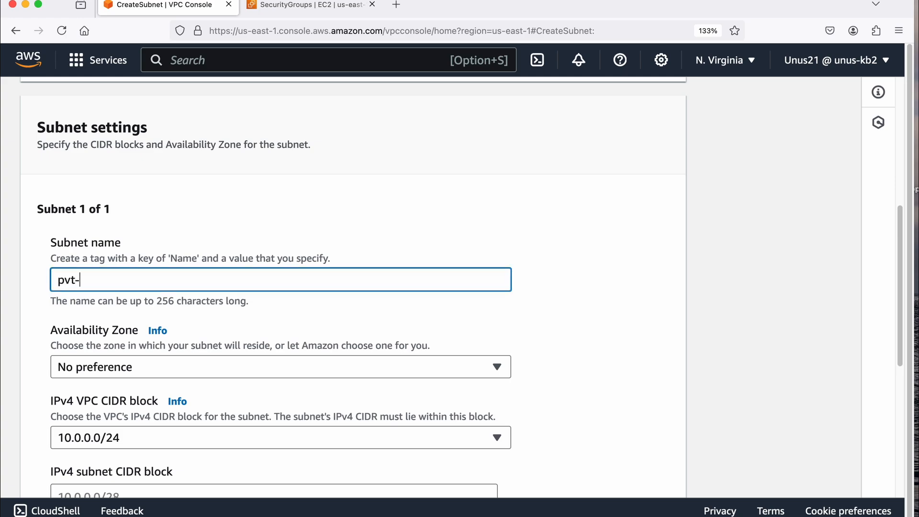
{"action": "type", "text": "subnet-in-new-vpc"}
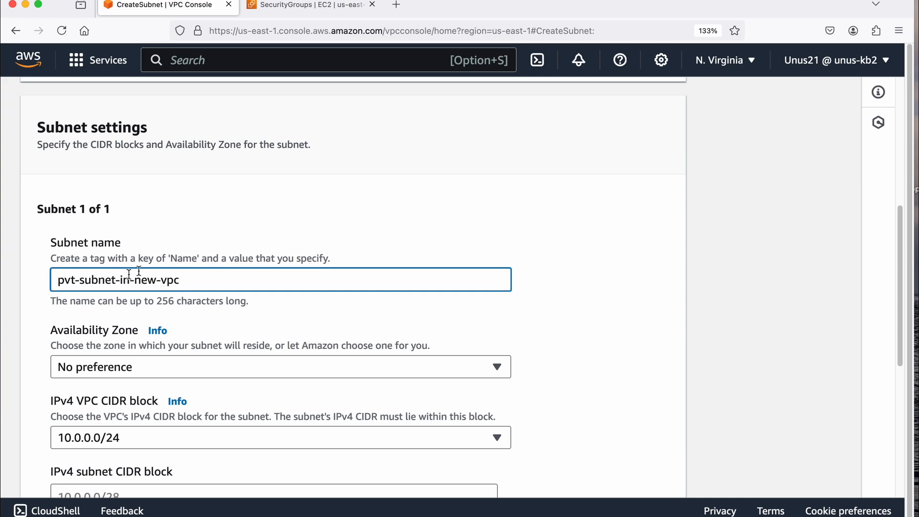
Set the IPv4 subnet CIDR block to 10.0.0.0/28, create the subnet and dismiss the success message
{"action": "scroll", "coordinate": [170, 275], "scroll_direction": "down", "scroll_amount": 3}
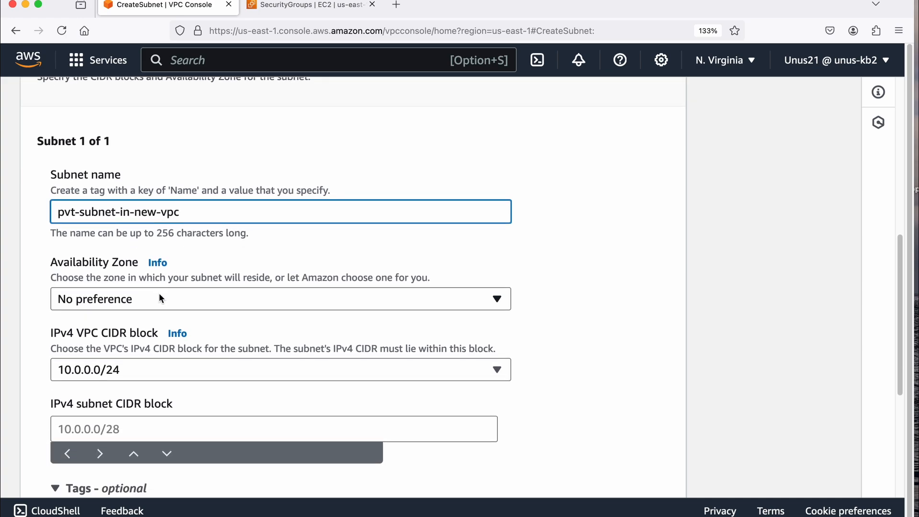
{"action": "scroll", "coordinate": [157, 294], "scroll_direction": "down", "scroll_amount": 2}
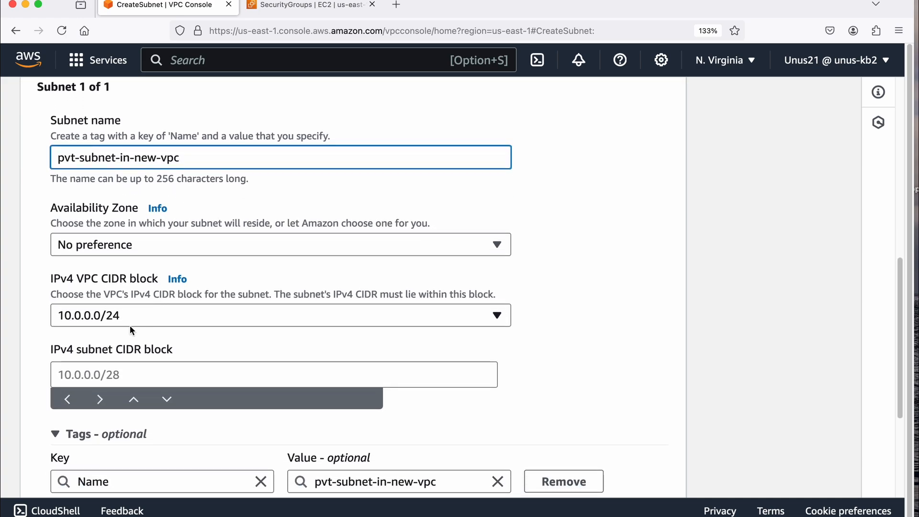
{"action": "scroll", "coordinate": [143, 308], "scroll_direction": "down", "scroll_amount": 1}
{"action": "scroll", "coordinate": [142, 296], "scroll_direction": "down", "scroll_amount": 4}
{"action": "left_click", "coordinate": [128, 241]}
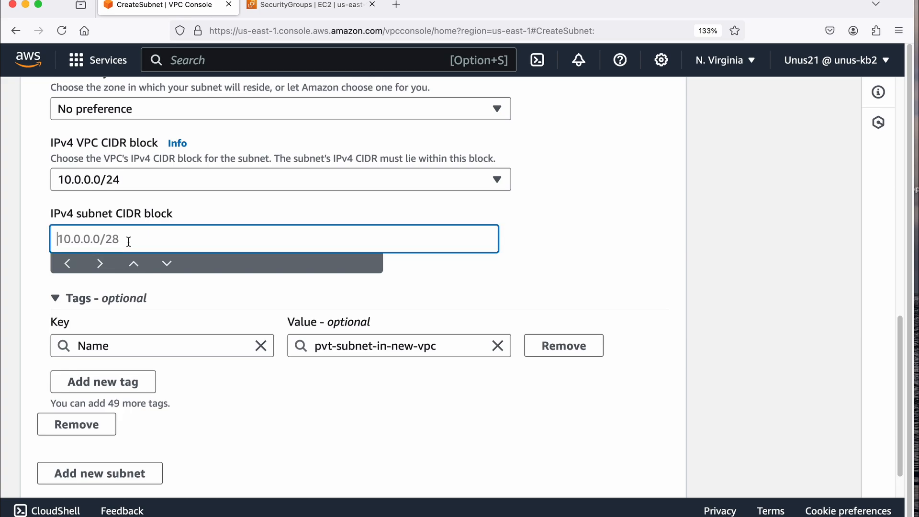
{"action": "type", "text": "10.0.0.0/28"}
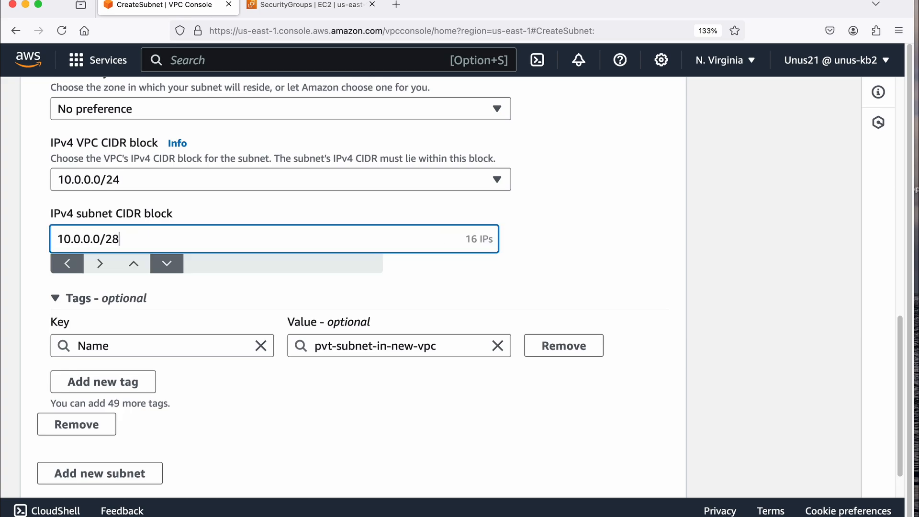
{"action": "scroll", "coordinate": [256, 371], "scroll_direction": "down", "scroll_amount": 2}
{"action": "left_click", "coordinate": [627, 474]}
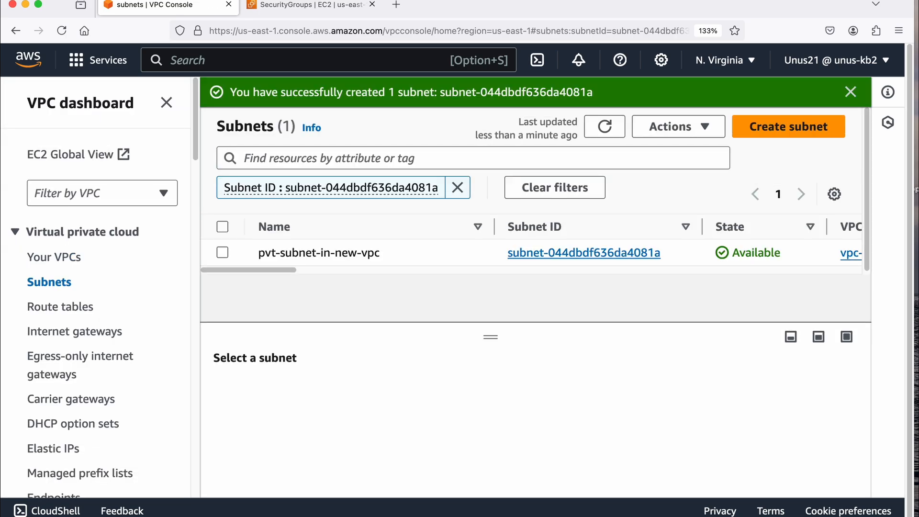
{"action": "left_click", "coordinate": [850, 92]}
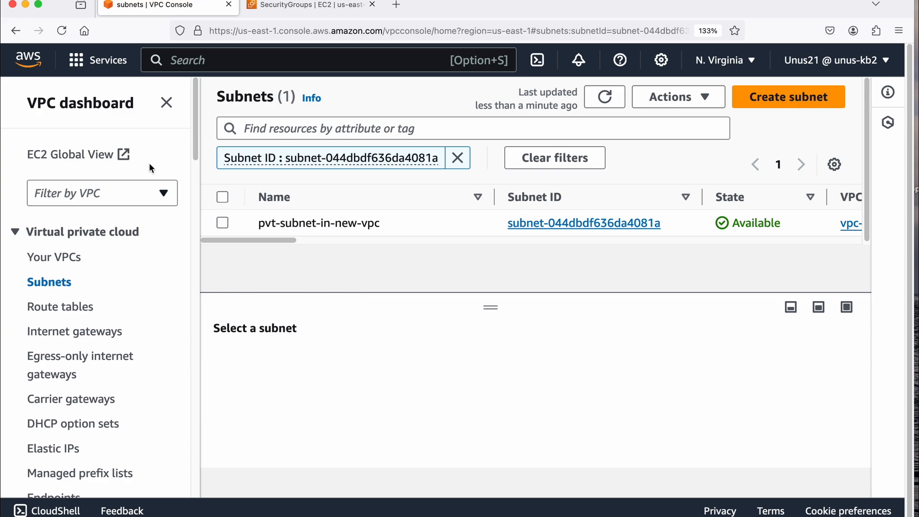
Start an EC2 security group named sgrp-newvpc with the description "allow icmp and ssh" in new-vpc
{"action": "left_click", "coordinate": [315, 7]}
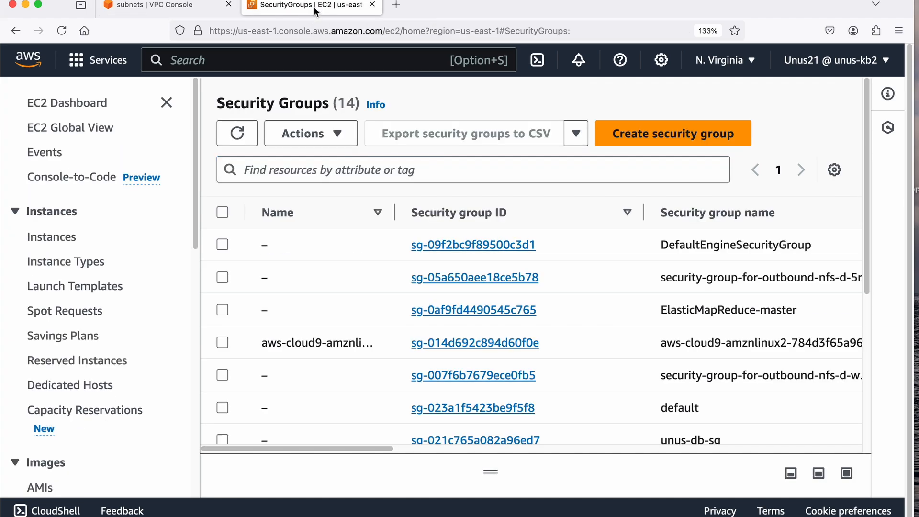
{"action": "left_click", "coordinate": [672, 134]}
{"action": "left_click", "coordinate": [144, 309]}
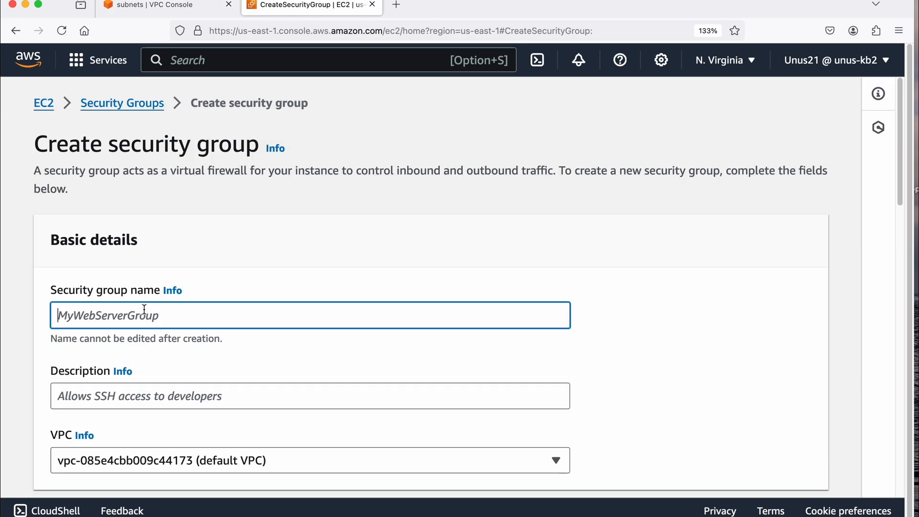
{"action": "type", "text": "sgrp-n"}
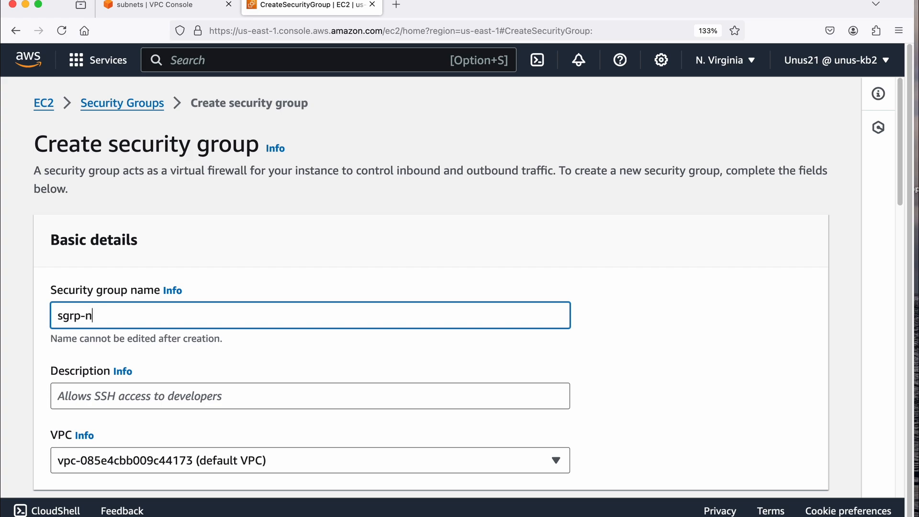
{"action": "type", "text": "ewvpc"}
{"action": "scroll", "coordinate": [182, 303], "scroll_direction": "down", "scroll_amount": 4}
{"action": "key", "text": "Tab"}
{"action": "type", "text": "allow icmp and ssh"}
{"action": "left_click", "coordinate": [267, 270]}
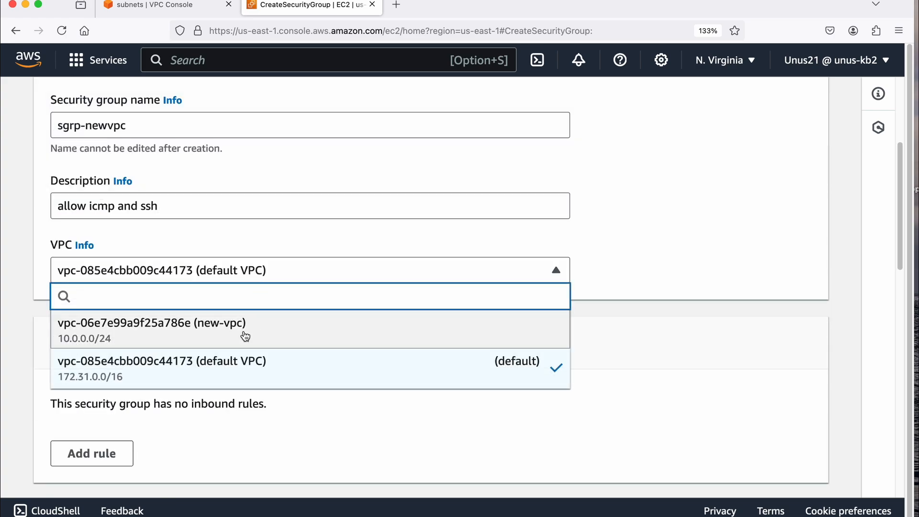
{"action": "left_click", "coordinate": [228, 332]}
Add an inbound rule of type Custom ICMP - IPv4 with source type Anywhere-IPv4
{"action": "scroll", "coordinate": [312, 315], "scroll_direction": "down", "scroll_amount": 2}
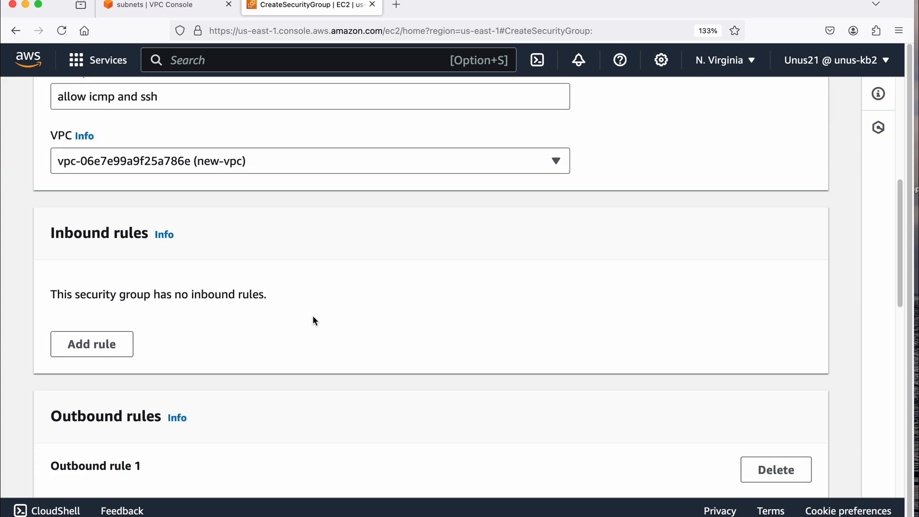
{"action": "scroll", "coordinate": [312, 320], "scroll_direction": "down", "scroll_amount": 1}
{"action": "left_click", "coordinate": [106, 316]}
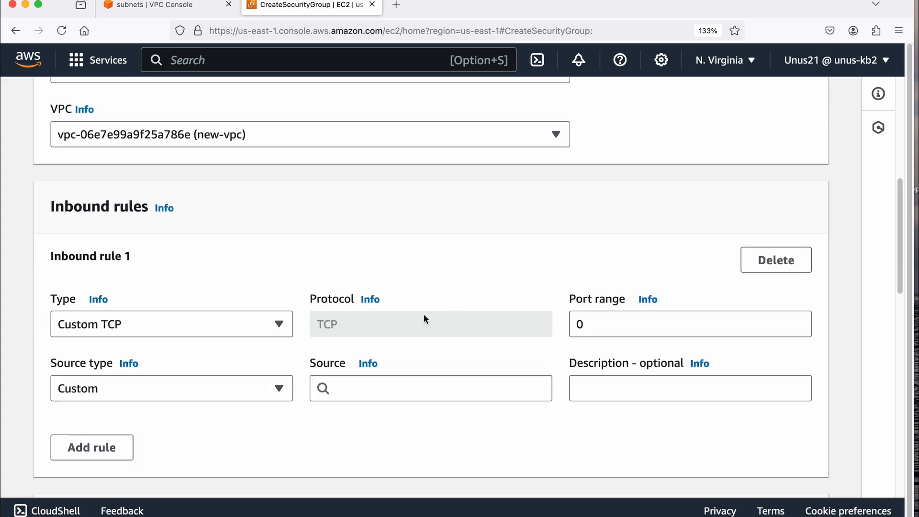
{"action": "scroll", "coordinate": [411, 313], "scroll_direction": "down", "scroll_amount": 3}
{"action": "left_click", "coordinate": [279, 215]}
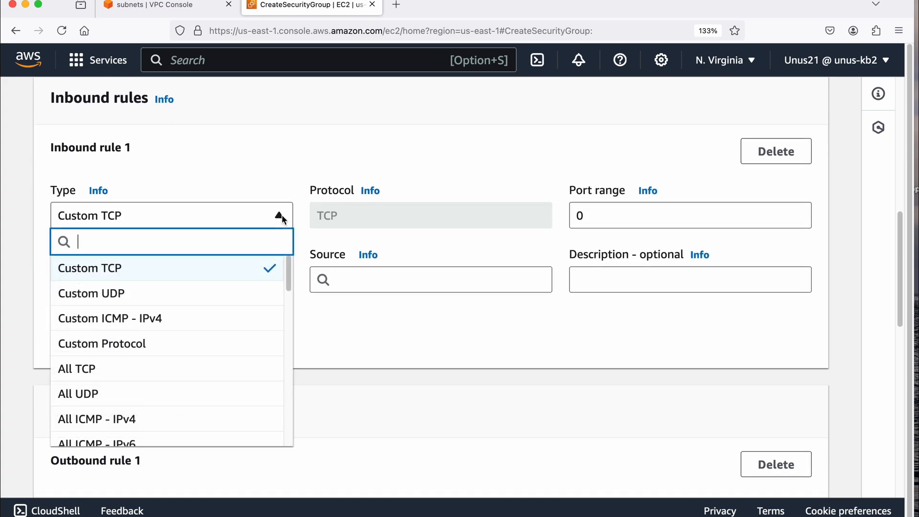
{"action": "left_click", "coordinate": [157, 318]}
{"action": "left_click", "coordinate": [349, 285]}
{"action": "left_click", "coordinate": [387, 334]}
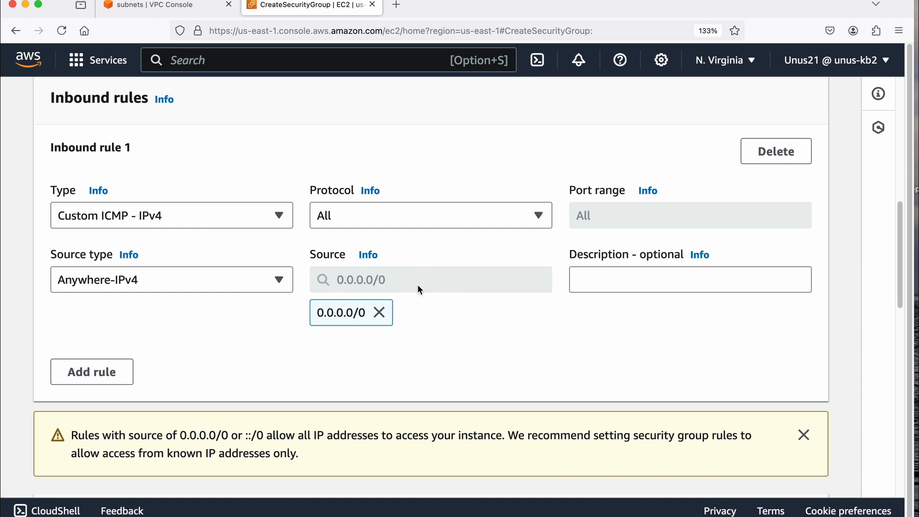
Add a second inbound rule allowing SSH with source type Anywhere-IPv4
{"action": "left_click", "coordinate": [130, 372]}
{"action": "left_click", "coordinate": [124, 438]}
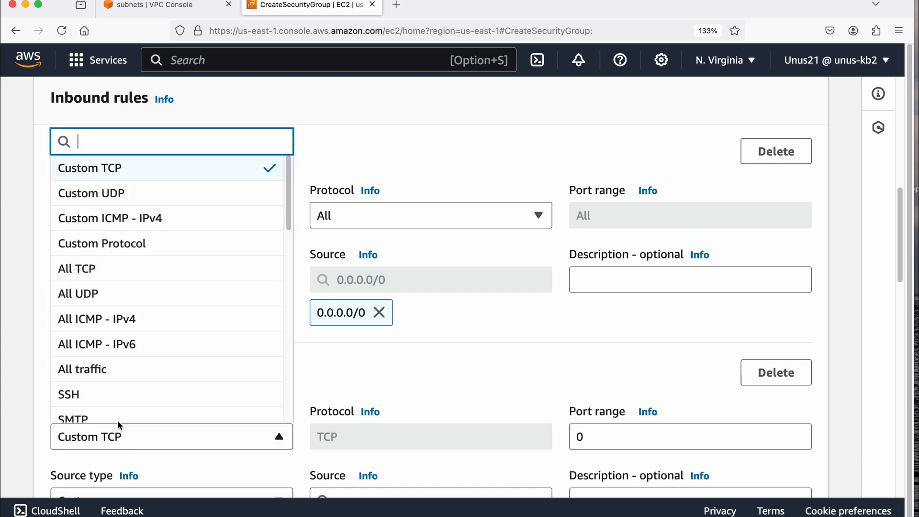
{"action": "left_click", "coordinate": [83, 393]}
{"action": "scroll", "coordinate": [346, 389], "scroll_direction": "down", "scroll_amount": 5}
{"action": "left_click", "coordinate": [354, 307]}
{"action": "left_click", "coordinate": [485, 353]}
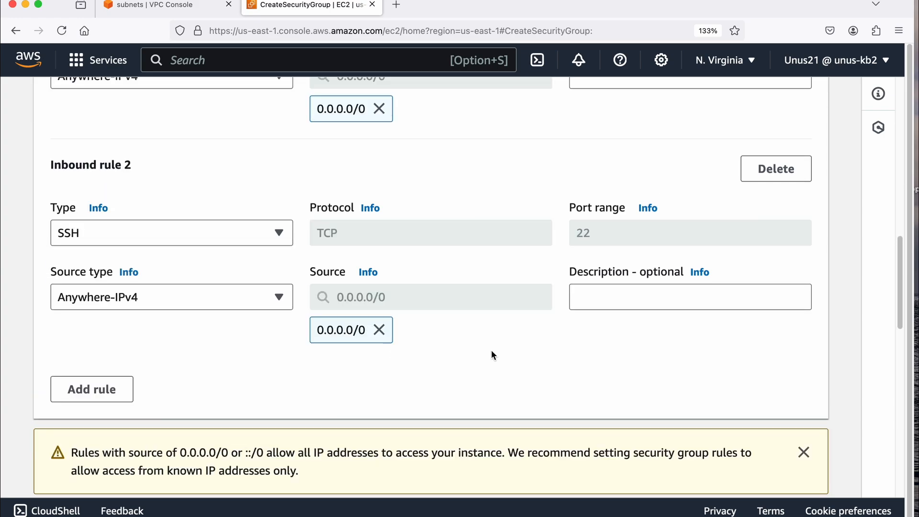
Keep the default outbound rule, leave tags empty and create the security group
{"action": "scroll", "coordinate": [490, 350], "scroll_direction": "down", "scroll_amount": 10}
{"action": "scroll", "coordinate": [490, 349], "scroll_direction": "down", "scroll_amount": 6}
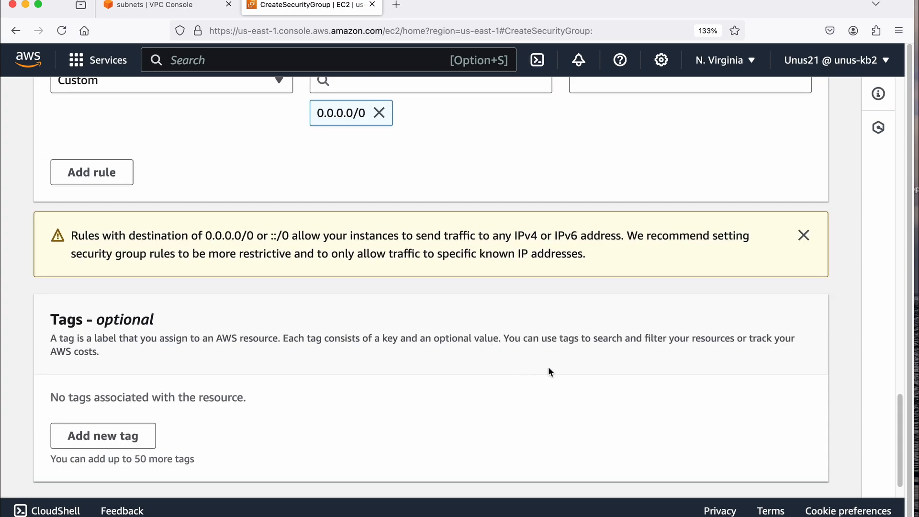
{"action": "left_click", "coordinate": [749, 469]}
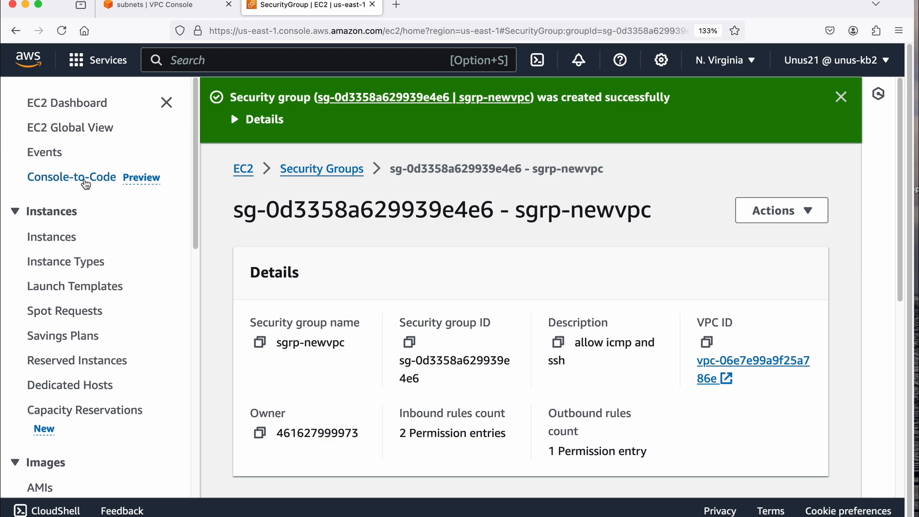
Start launching an EC2 instance from the EC2 Dashboard and name it ec2-in-dflt-v
{"action": "left_click", "coordinate": [68, 102]}
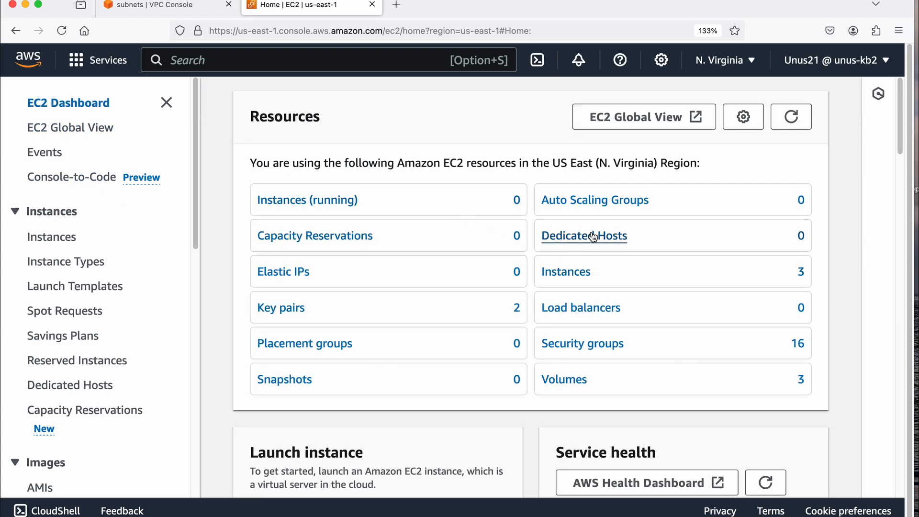
{"action": "scroll", "coordinate": [641, 199], "scroll_direction": "down", "scroll_amount": 3}
{"action": "scroll", "coordinate": [641, 198], "scroll_direction": "down", "scroll_amount": 2}
{"action": "left_click", "coordinate": [303, 247]}
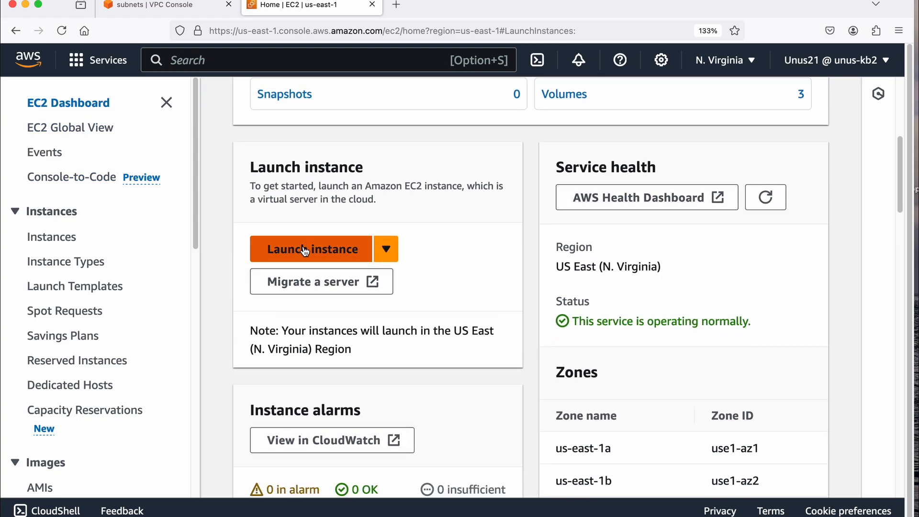
{"action": "left_click", "coordinate": [164, 324]}
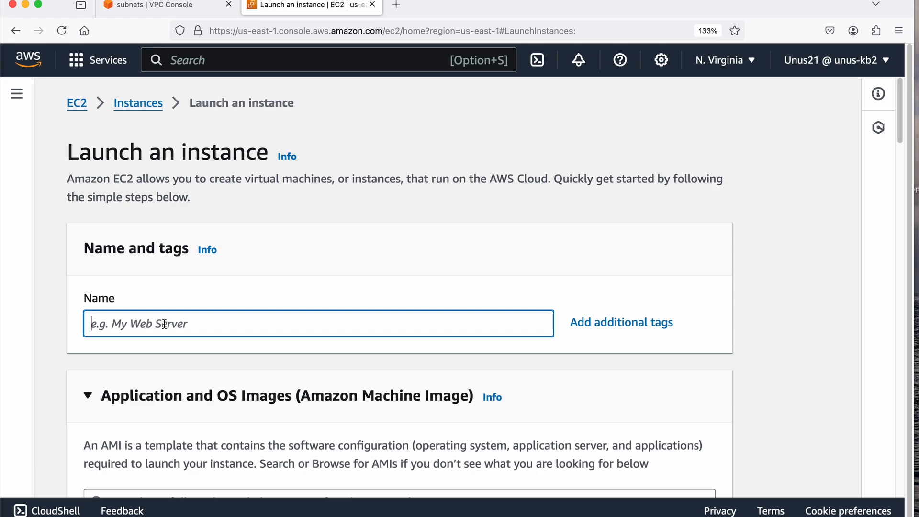
{"action": "type", "text": "ec2-in-dflt-v"}
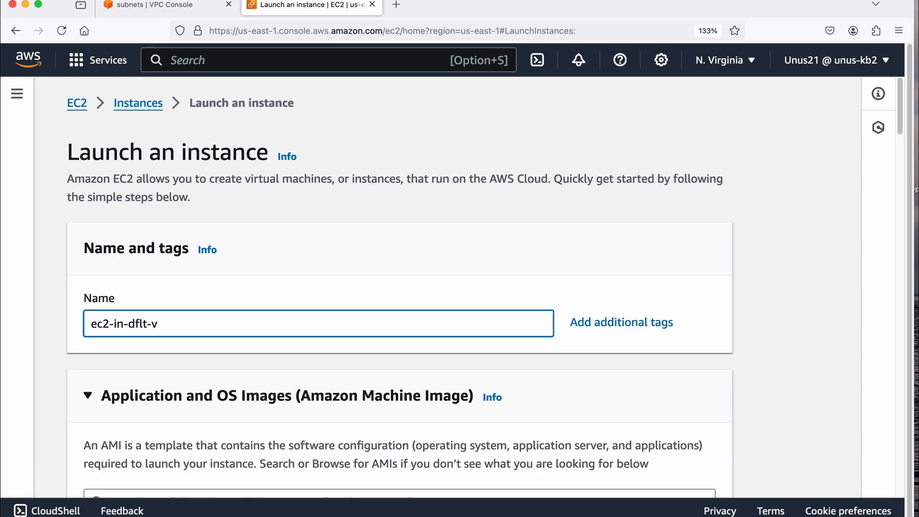
Choose Ubuntu as the instance's operating system image
{"action": "scroll", "coordinate": [297, 328], "scroll_direction": "down", "scroll_amount": 6}
{"action": "left_click", "coordinate": [297, 327]}
{"action": "scroll", "coordinate": [297, 328], "scroll_direction": "down", "scroll_amount": 2}
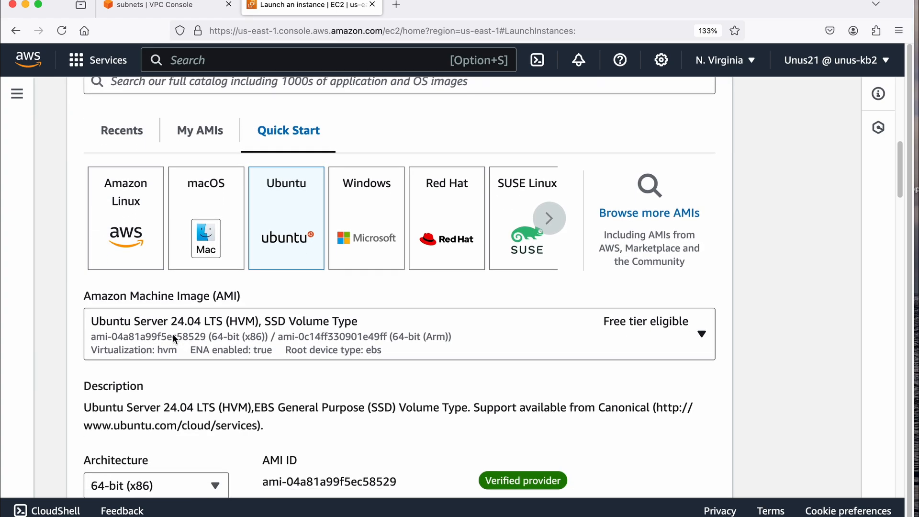
Keep the t2.micro instance type and select unus-kb2-keypair as the login key pair
{"action": "scroll", "coordinate": [212, 335], "scroll_direction": "down", "scroll_amount": 5}
{"action": "scroll", "coordinate": [213, 337], "scroll_direction": "down", "scroll_amount": 5}
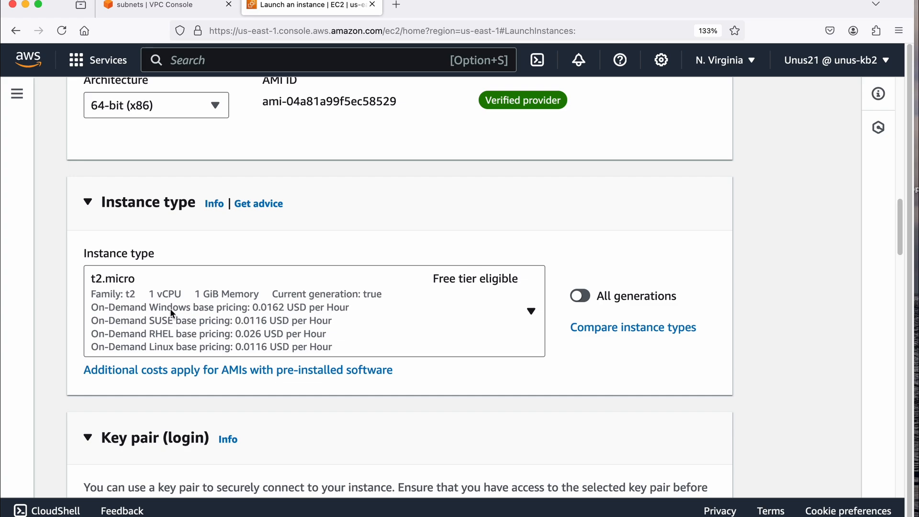
{"action": "scroll", "coordinate": [163, 306], "scroll_direction": "down", "scroll_amount": 7}
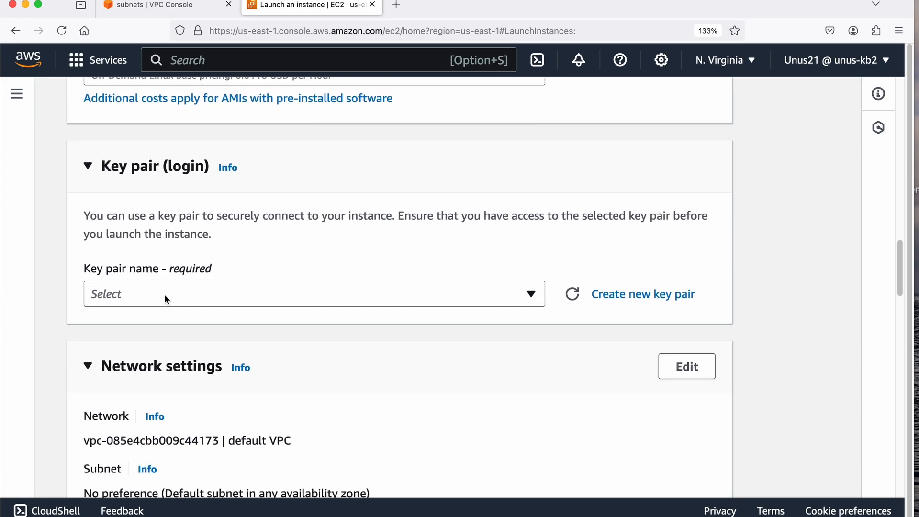
{"action": "left_click", "coordinate": [164, 294]}
{"action": "left_click", "coordinate": [140, 376]}
{"action": "scroll", "coordinate": [254, 302], "scroll_direction": "down", "scroll_amount": 1}
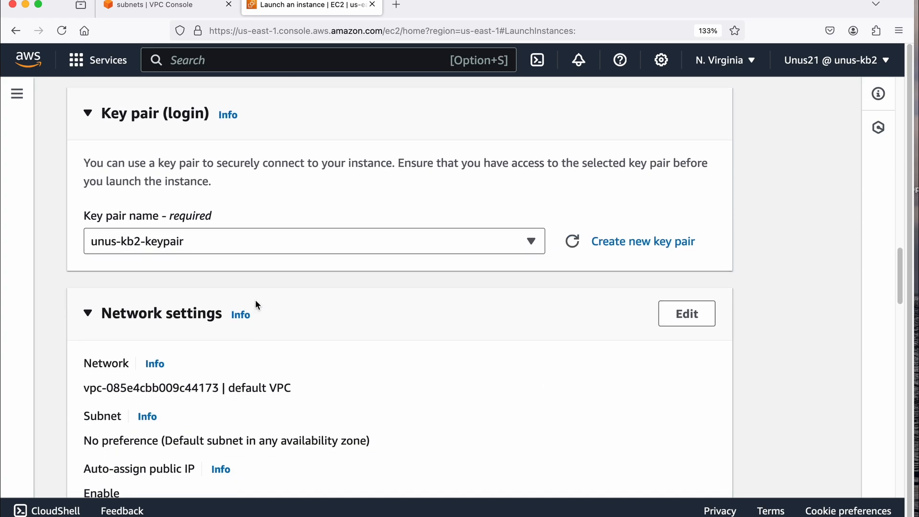
Use an existing security group in the default VPC network settings and select sgrp-dflt
{"action": "scroll", "coordinate": [256, 304], "scroll_direction": "down", "scroll_amount": 1}
{"action": "scroll", "coordinate": [257, 305], "scroll_direction": "down", "scroll_amount": 3}
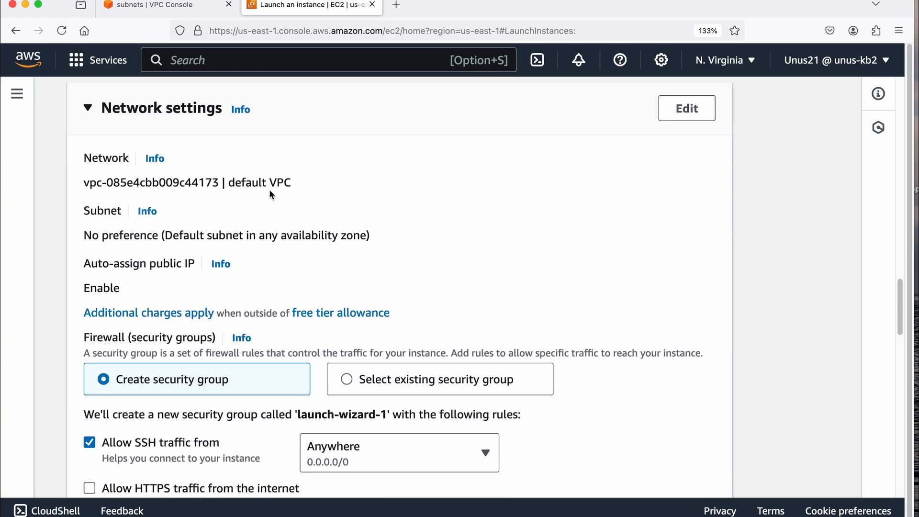
{"action": "scroll", "coordinate": [144, 244], "scroll_direction": "down", "scroll_amount": 1}
{"action": "scroll", "coordinate": [281, 217], "scroll_direction": "down", "scroll_amount": 2}
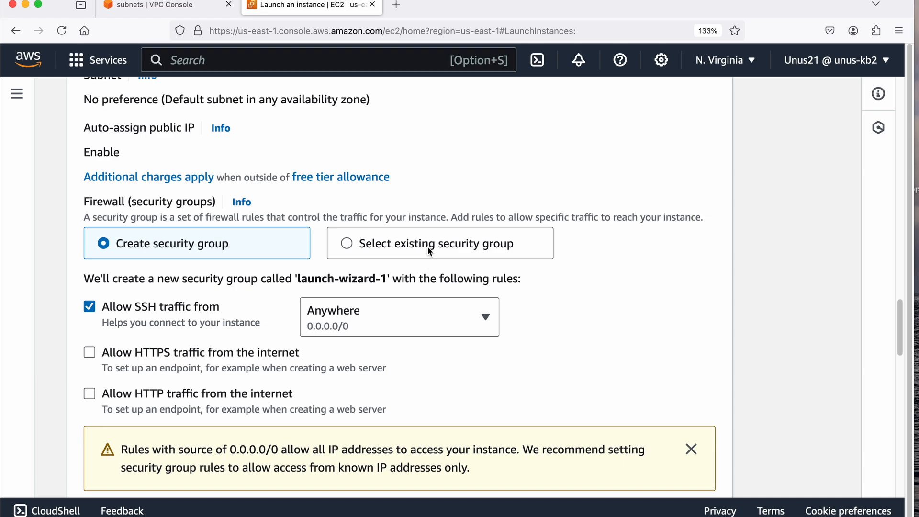
{"action": "left_click", "coordinate": [427, 246]}
{"action": "left_click", "coordinate": [232, 307]}
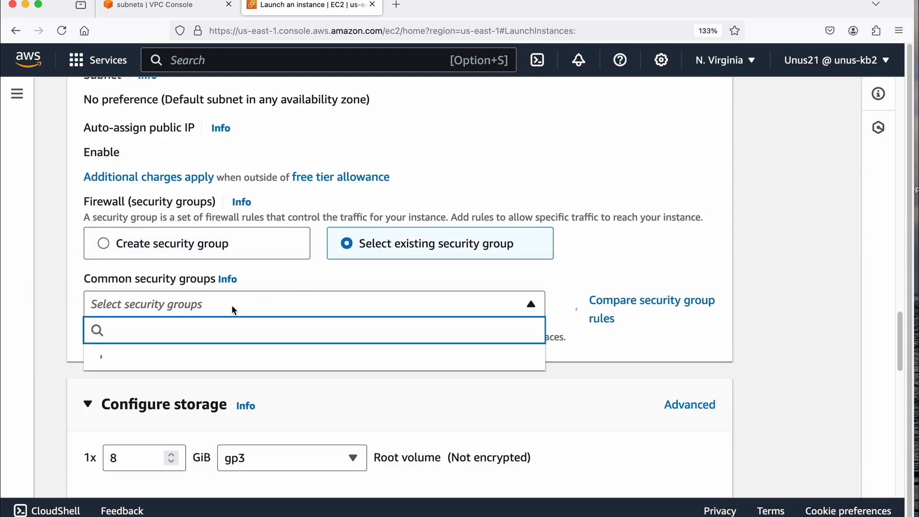
{"action": "type", "text": "sgrp"}
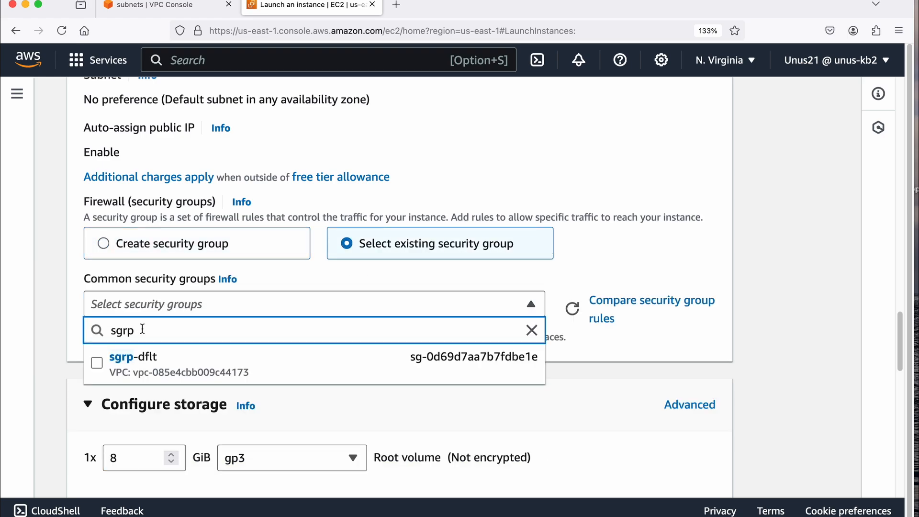
{"action": "left_click", "coordinate": [142, 372]}
Keep the default 8 GiB gp3 root volume and launch the instance
{"action": "scroll", "coordinate": [353, 348], "scroll_direction": "down", "scroll_amount": 7}
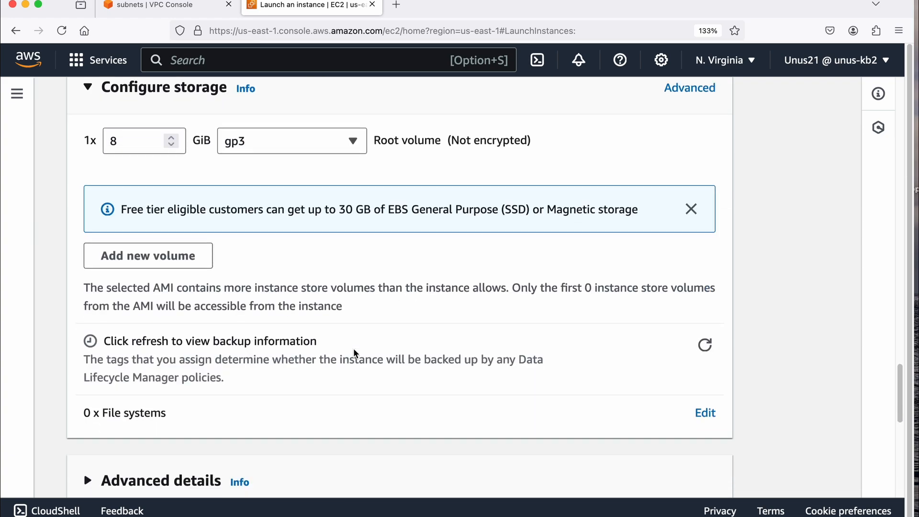
{"action": "scroll", "coordinate": [353, 348], "scroll_direction": "down", "scroll_amount": 10}
{"action": "left_click", "coordinate": [639, 441]}
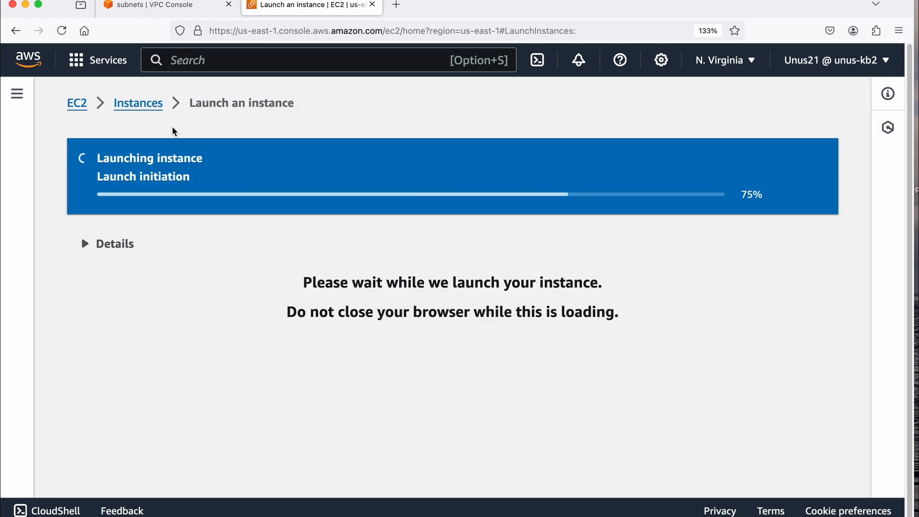
Start launching another instance from the Instances list and name it ec2-in-new-vpc
{"action": "left_click", "coordinate": [138, 103]}
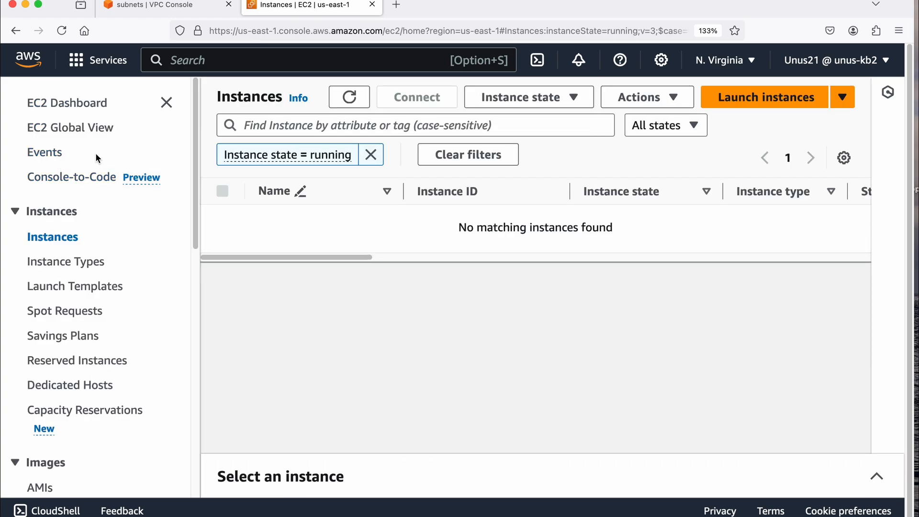
{"action": "left_click", "coordinate": [764, 98]}
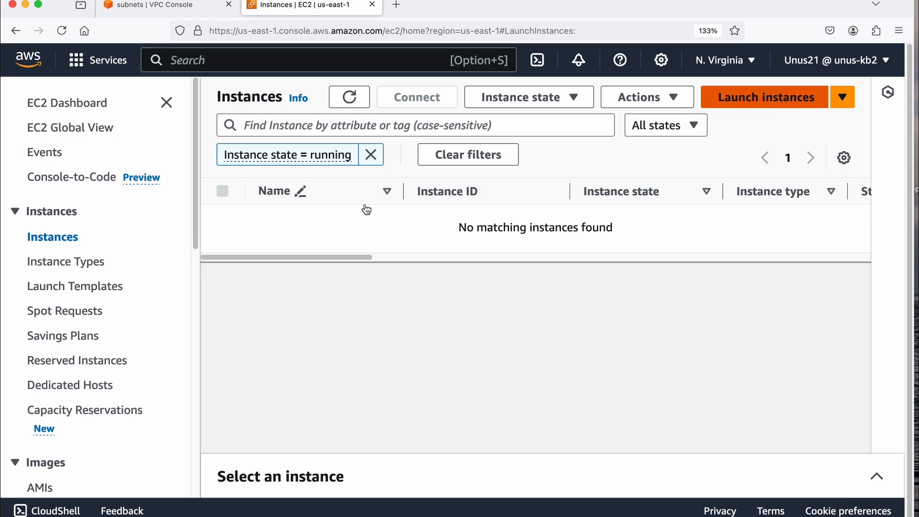
{"action": "type", "text": "e"}
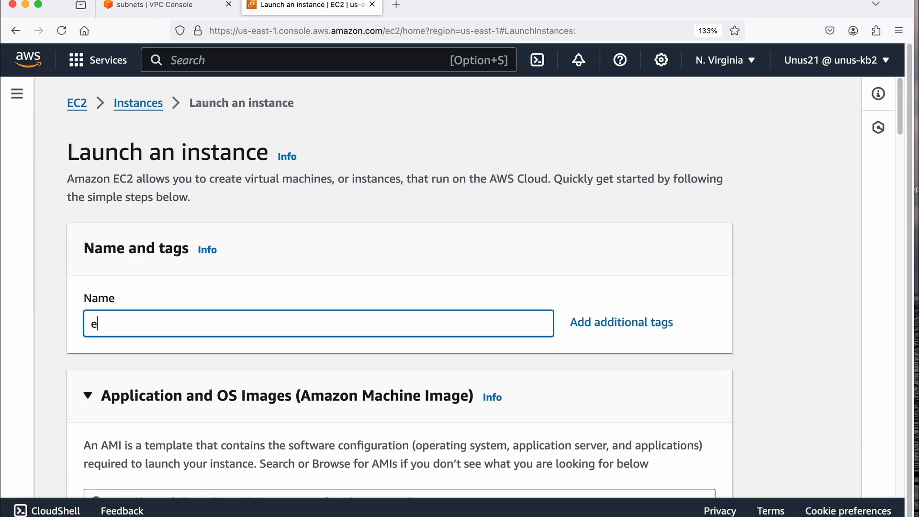
{"action": "type", "text": "c2-in-new-vpc"}
Choose Ubuntu as the operating system image and unus-kb2-keypair as the key pair for the new instance
{"action": "scroll", "coordinate": [288, 317], "scroll_direction": "down", "scroll_amount": 6}
{"action": "left_click", "coordinate": [288, 317]}
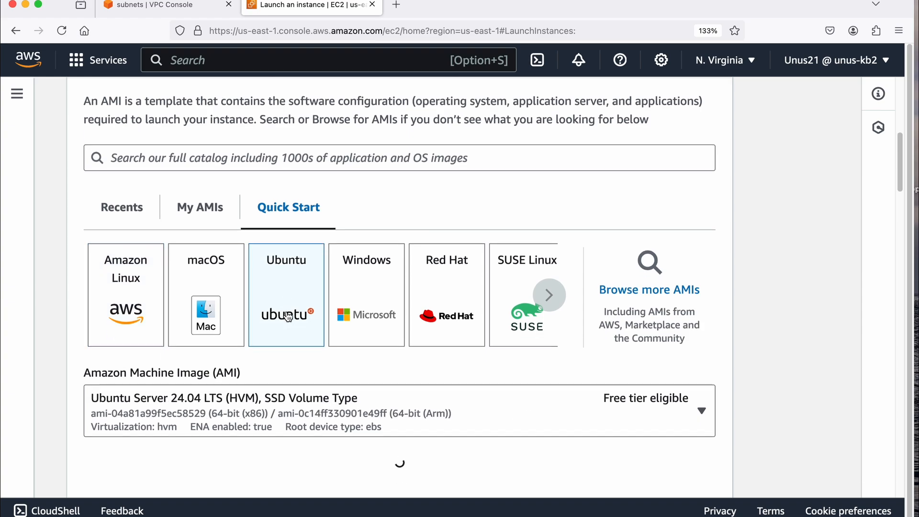
{"action": "scroll", "coordinate": [197, 303], "scroll_direction": "down", "scroll_amount": 5}
{"action": "scroll", "coordinate": [197, 270], "scroll_direction": "down", "scroll_amount": 2}
{"action": "scroll", "coordinate": [196, 266], "scroll_direction": "down", "scroll_amount": 10}
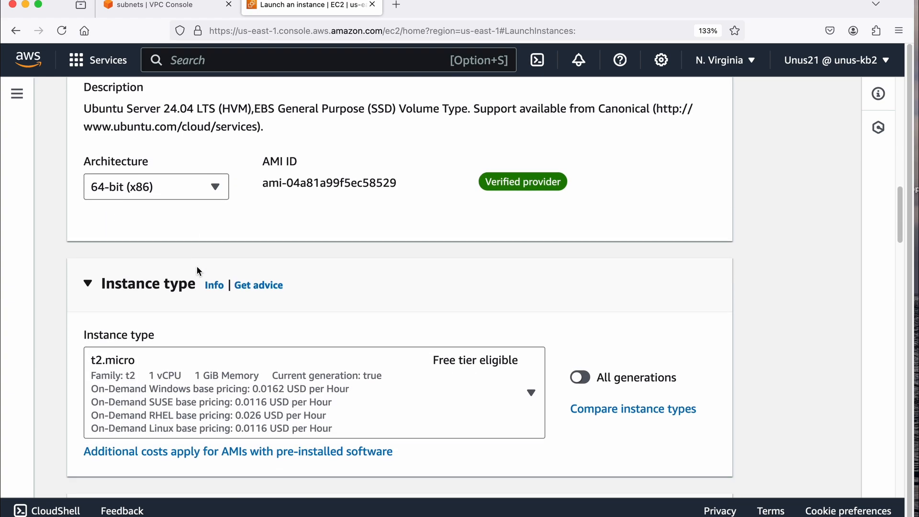
{"action": "scroll", "coordinate": [232, 282], "scroll_direction": "down", "scroll_amount": 5}
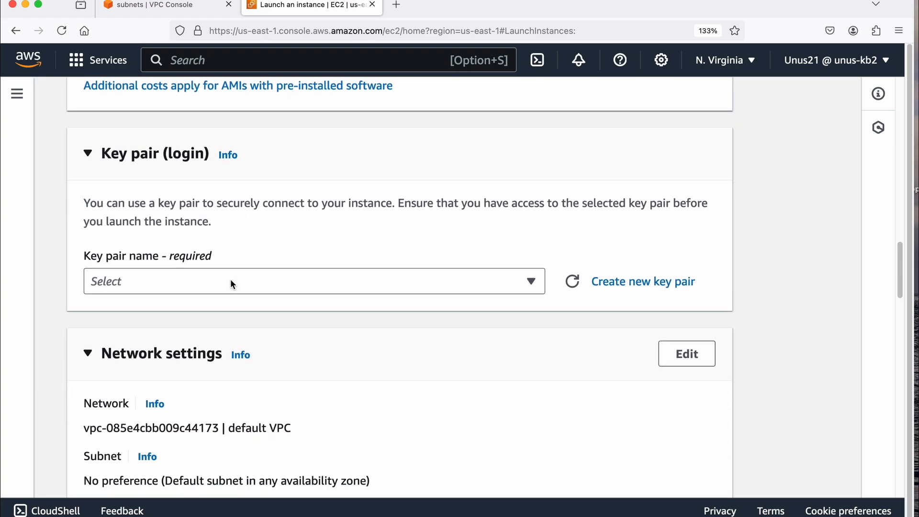
{"action": "left_click", "coordinate": [197, 266]}
{"action": "left_click", "coordinate": [141, 346]}
Edit the network settings and set the VPC to new-vpc, keeping the subnet pvt-subnet-in-new-vpc
{"action": "scroll", "coordinate": [213, 303], "scroll_direction": "down", "scroll_amount": 4}
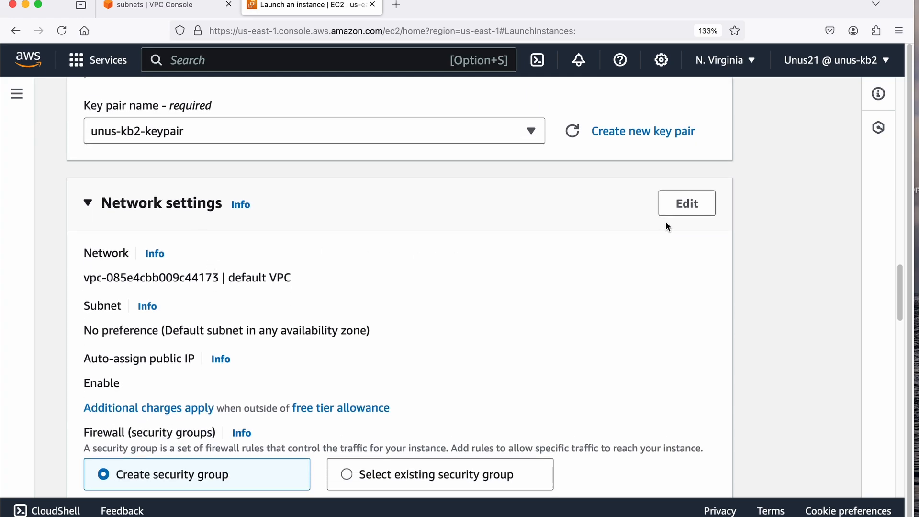
{"action": "left_click", "coordinate": [684, 211]}
{"action": "left_click", "coordinate": [531, 246]}
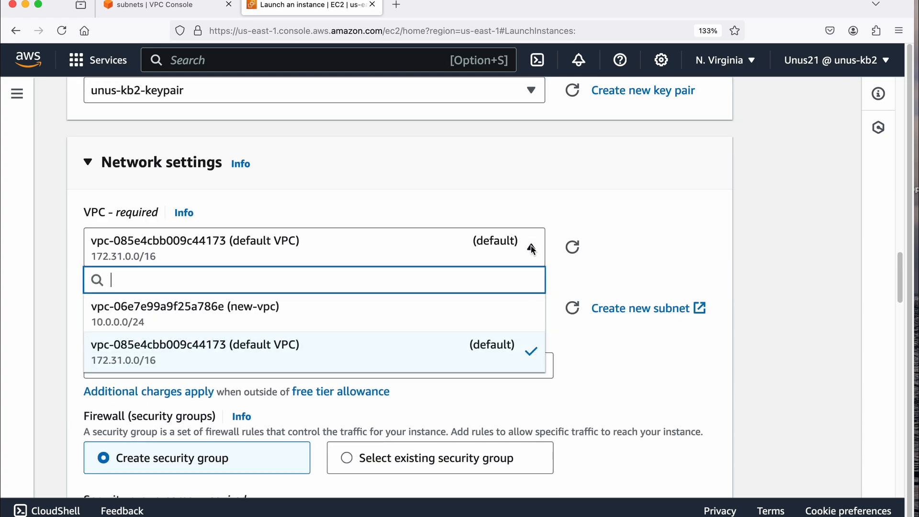
{"action": "left_click", "coordinate": [215, 306]}
{"action": "scroll", "coordinate": [290, 304], "scroll_direction": "down", "scroll_amount": 1}
{"action": "scroll", "coordinate": [290, 305], "scroll_direction": "down", "scroll_amount": 1}
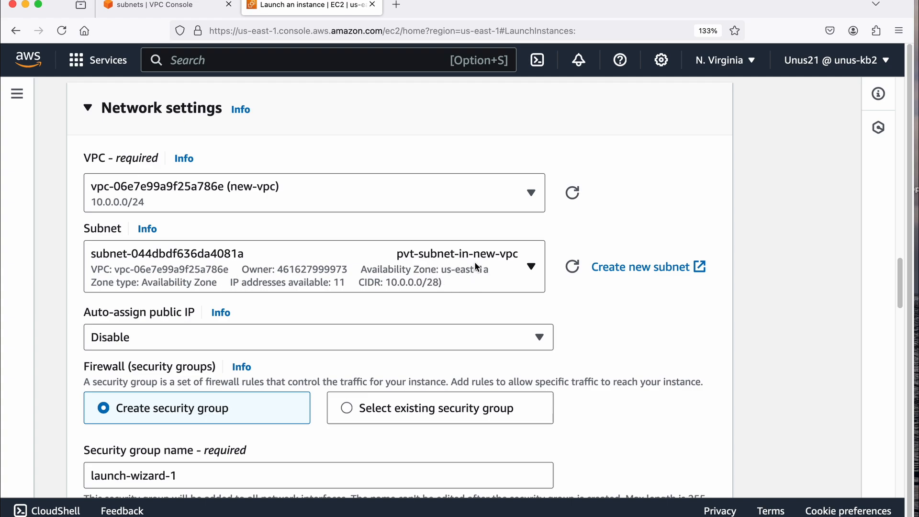
Leave public IP auto-assignment disabled and select the existing security group sgrp-newvpc
{"action": "scroll", "coordinate": [440, 272], "scroll_direction": "down", "scroll_amount": 3}
{"action": "scroll", "coordinate": [161, 281], "scroll_direction": "down", "scroll_amount": 1}
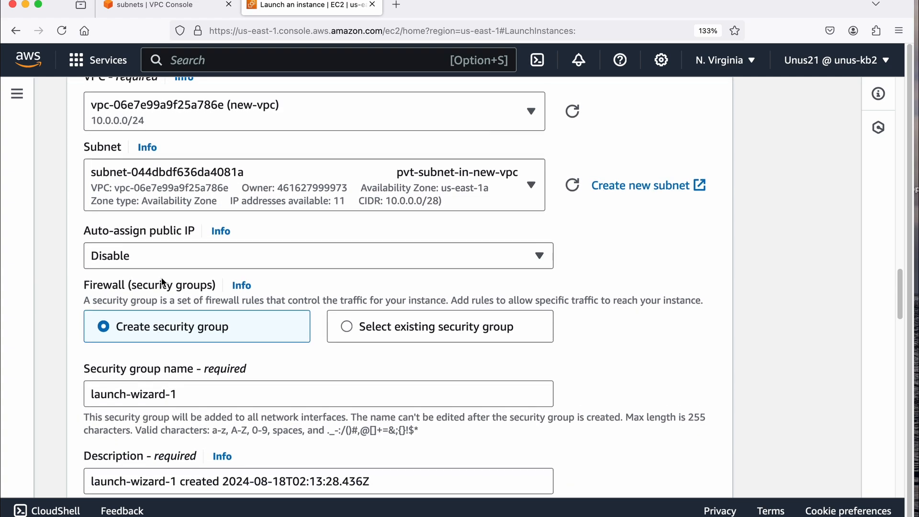
{"action": "scroll", "coordinate": [248, 263], "scroll_direction": "down", "scroll_amount": 3}
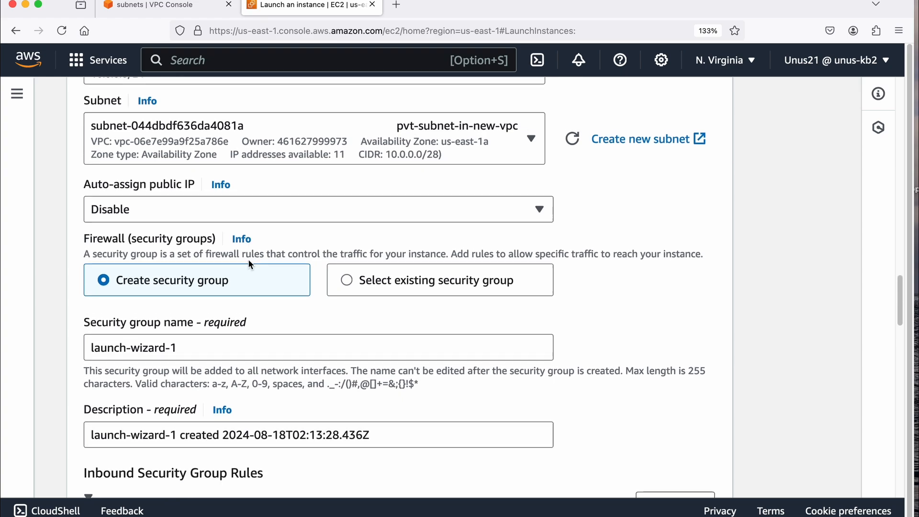
{"action": "left_click", "coordinate": [401, 279]}
{"action": "scroll", "coordinate": [401, 277], "scroll_direction": "down", "scroll_amount": 3}
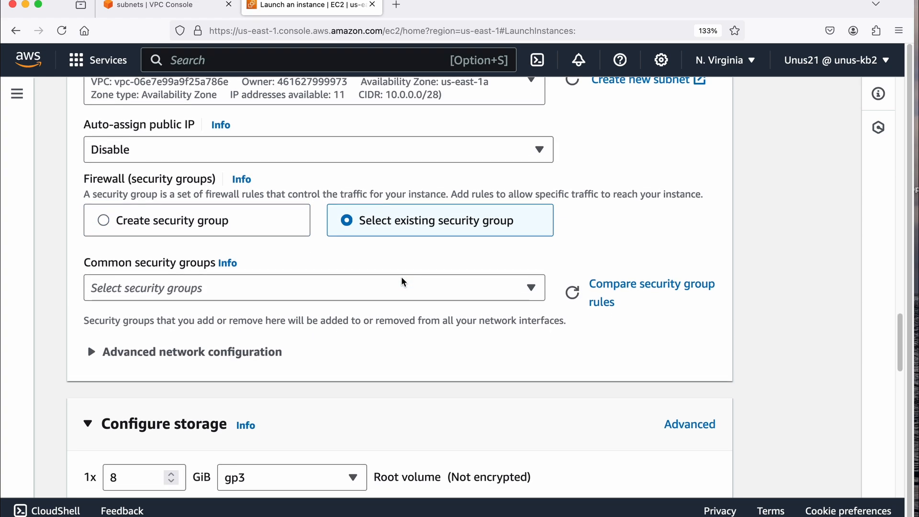
{"action": "left_click", "coordinate": [219, 271]}
{"action": "type", "text": "sgrp-"}
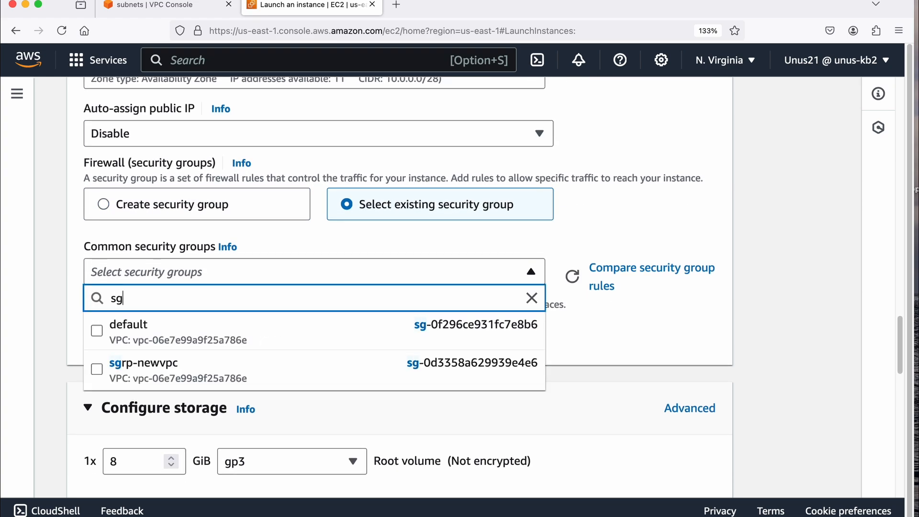
{"action": "left_click", "coordinate": [293, 325]}
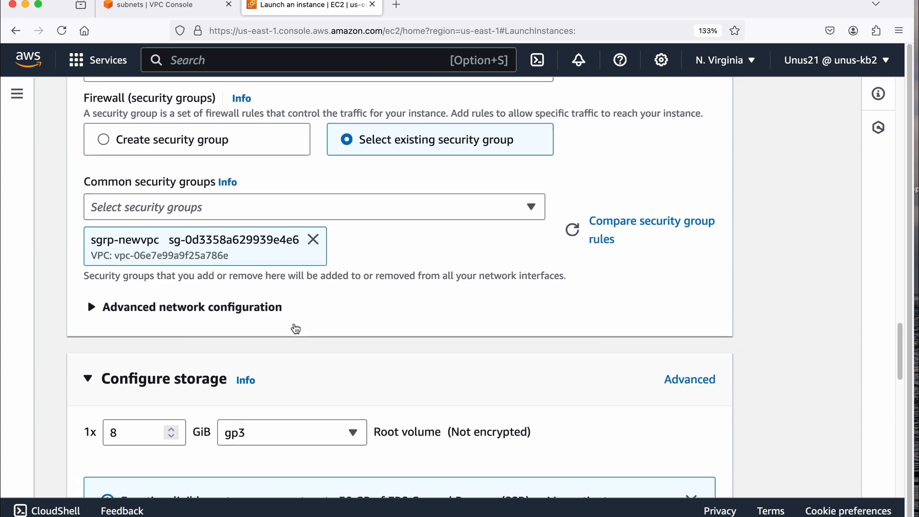
Launch the ec2-in-new-vpc instance with the default storage and return to the Instances list
{"action": "scroll", "coordinate": [335, 345], "scroll_direction": "down", "scroll_amount": 15}
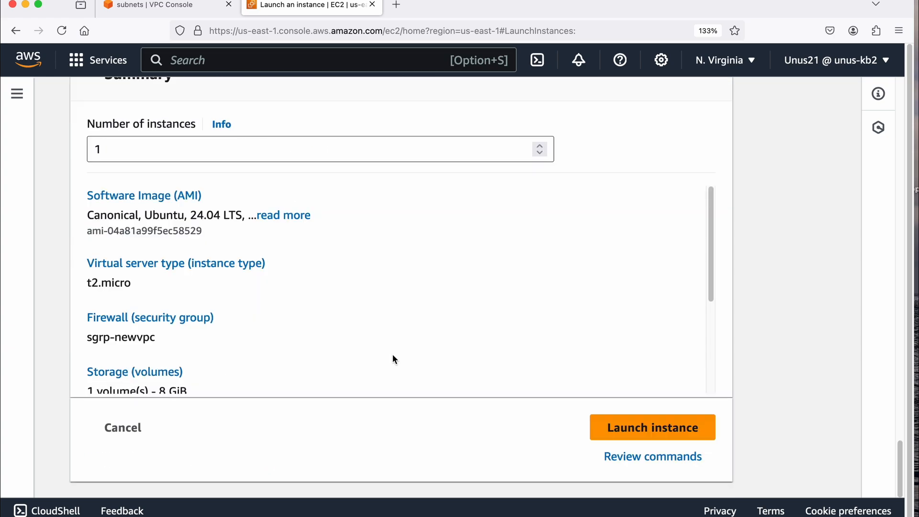
{"action": "left_click", "coordinate": [642, 427]}
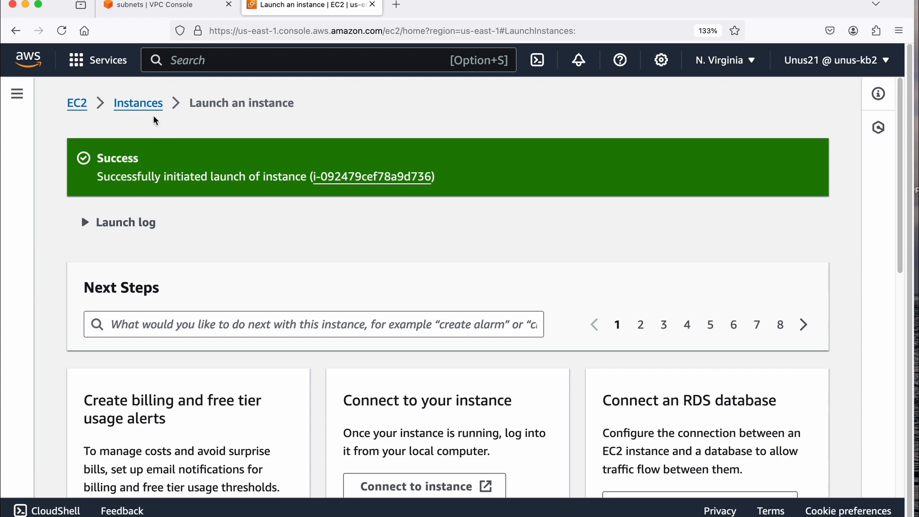
{"action": "left_click", "coordinate": [138, 103]}
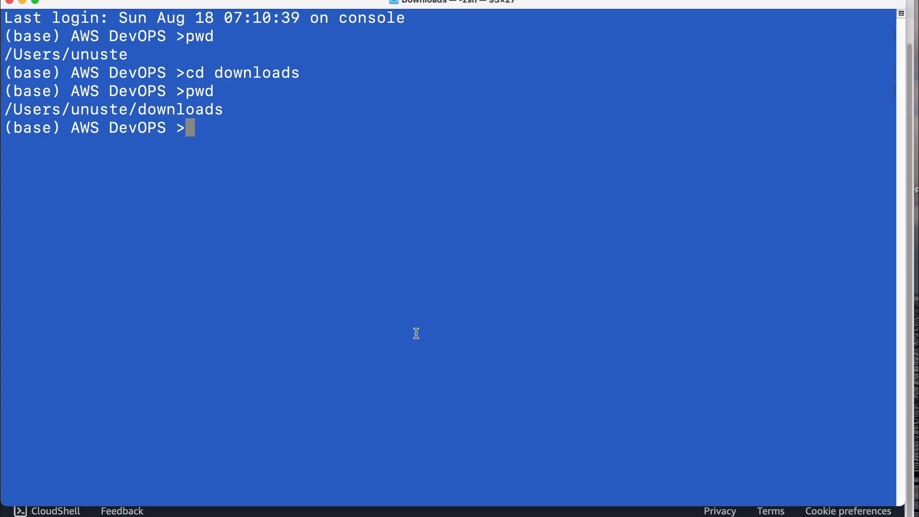
Open the SSH client connection details of ec2-in-dflt-vpc in Firefox and copy the example ssh command
{"action": "key", "text": "super+Tab"}
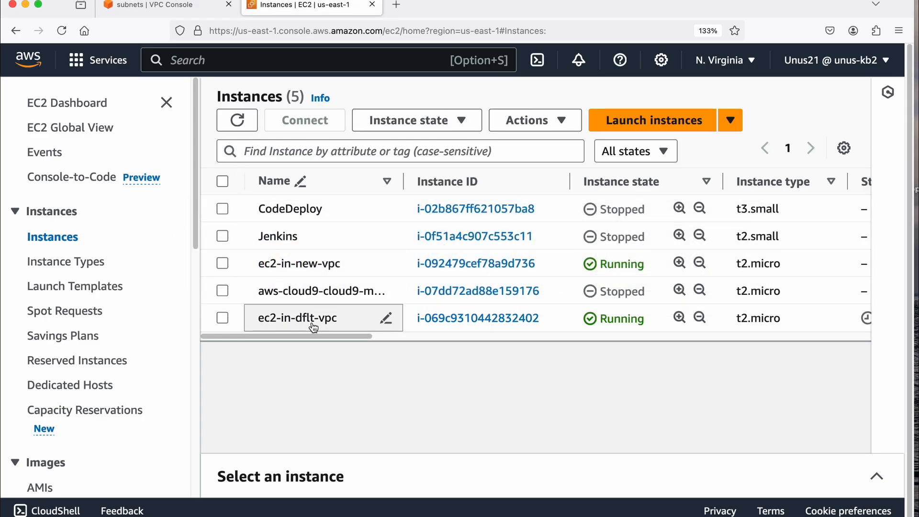
{"action": "left_click", "coordinate": [496, 321]}
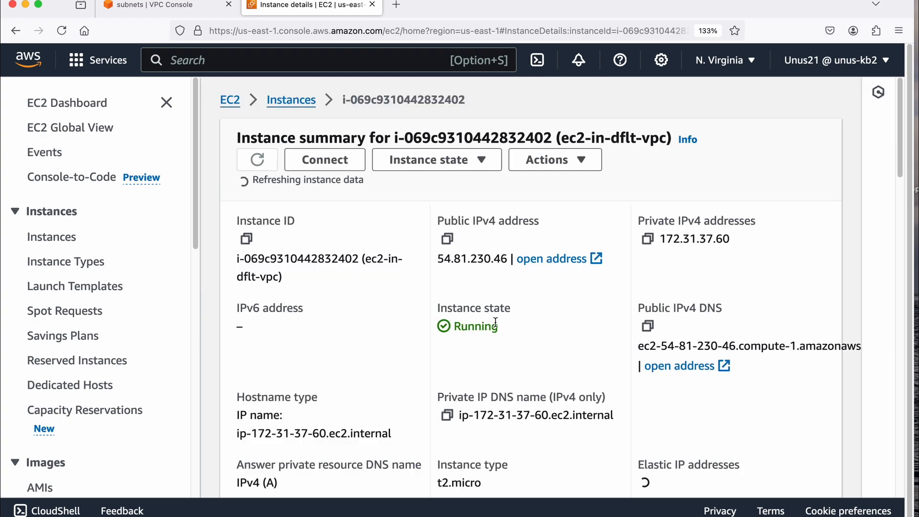
{"action": "left_click", "coordinate": [339, 160]}
{"action": "left_click", "coordinate": [389, 219]}
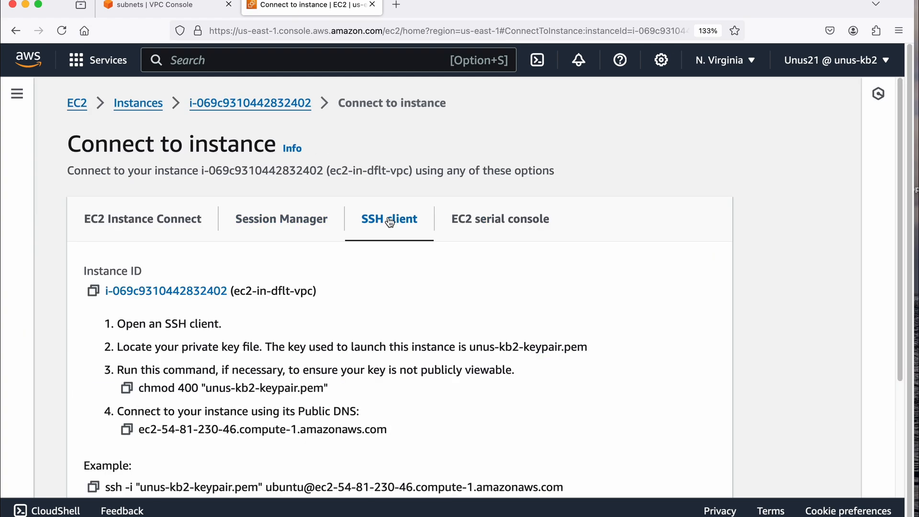
{"action": "scroll", "coordinate": [388, 222], "scroll_direction": "down", "scroll_amount": 3}
{"action": "left_click", "coordinate": [94, 342]}
Switch to Terminal, run the copied ssh command from the downloads folder and accept the host key with yes
{"action": "key", "text": "super+Tab"}
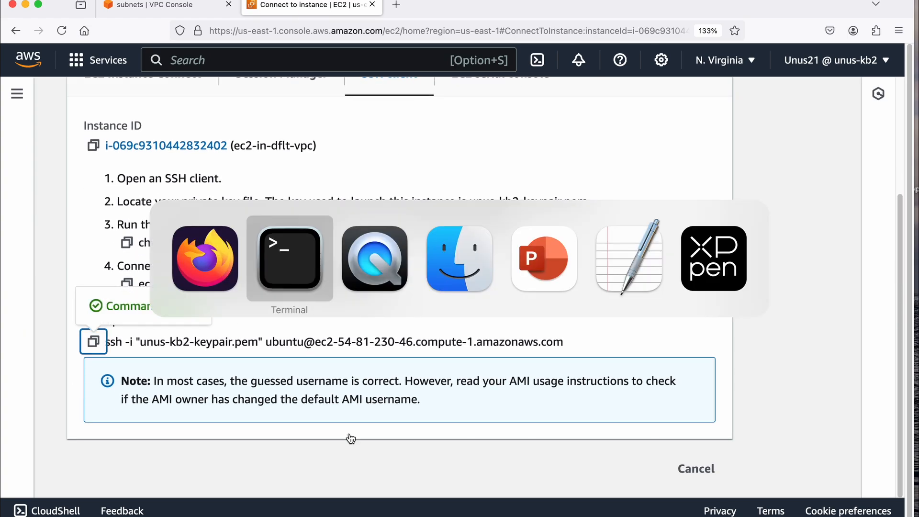
{"action": "right_click", "coordinate": [307, 340]}
{"action": "left_click", "coordinate": [322, 360]}
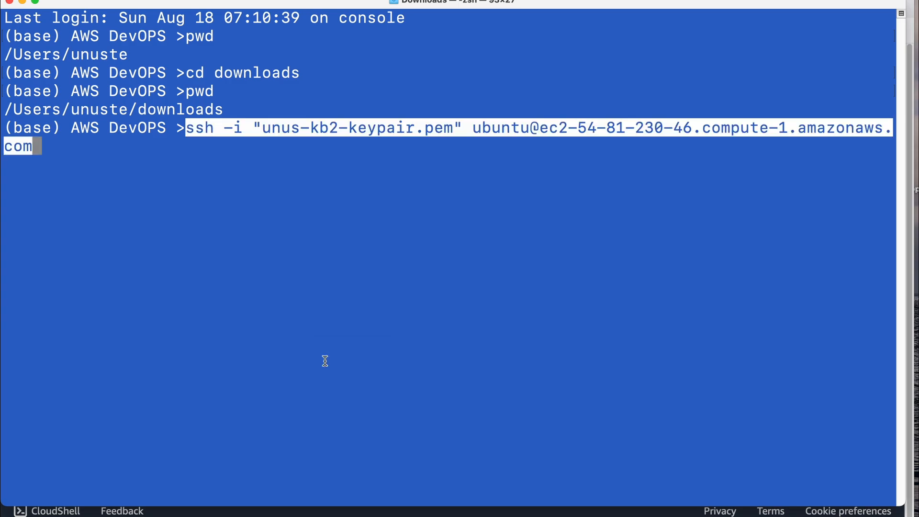
{"action": "key", "text": "Return"}
{"action": "type", "text": "yes"}
{"action": "key", "text": "Return"}
{"action": "key", "text": "Return"}
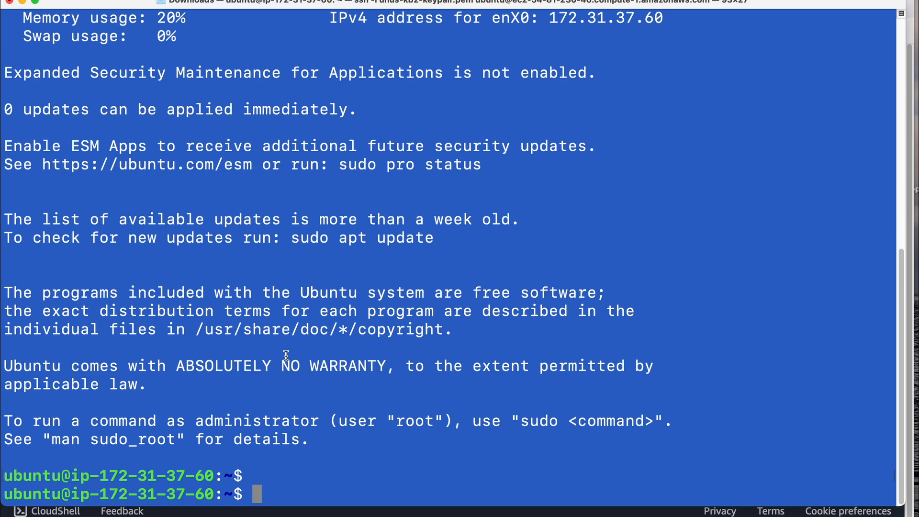
Switch to Firefox, copy the private IPv4 address of the running instance ec2-in-new-vpc and return to Terminal
{"action": "key", "text": "super+Tab"}
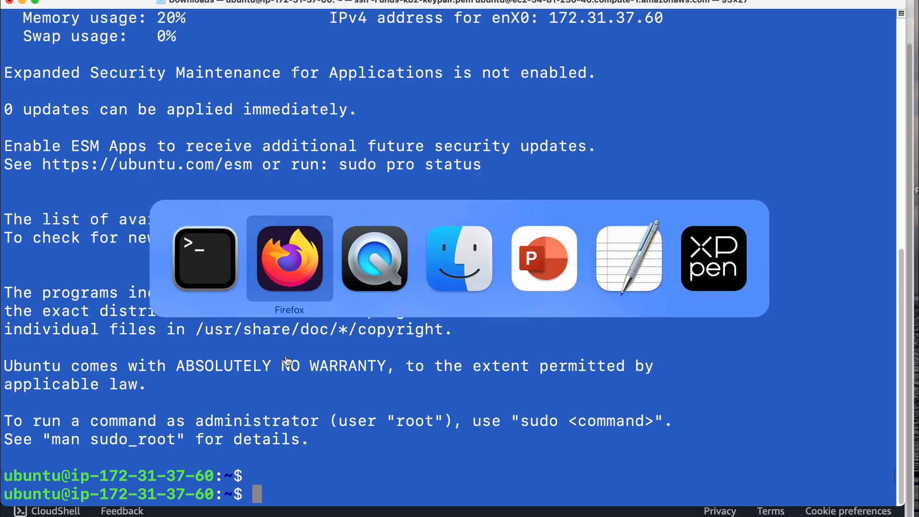
{"action": "left_click", "coordinate": [365, 243]}
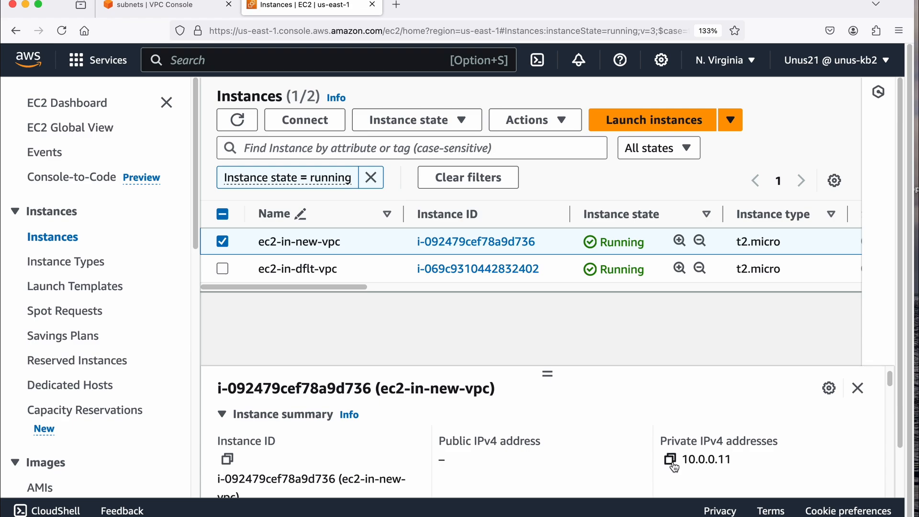
{"action": "left_click", "coordinate": [670, 461]}
{"action": "key", "text": "super+Tab"}
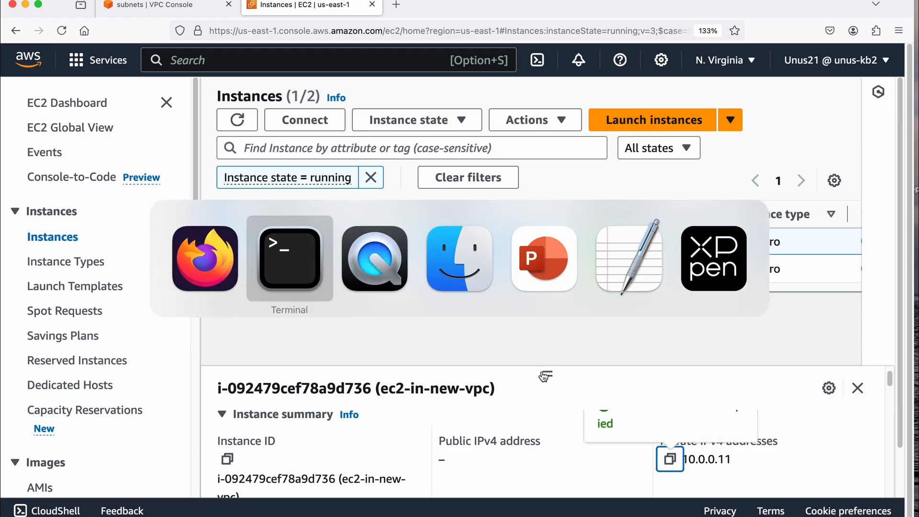
Ping 10.0.0.11 from the ec2-in-dflt-vpc ssh session, then stop the ping
{"action": "type", "text": "ping"}
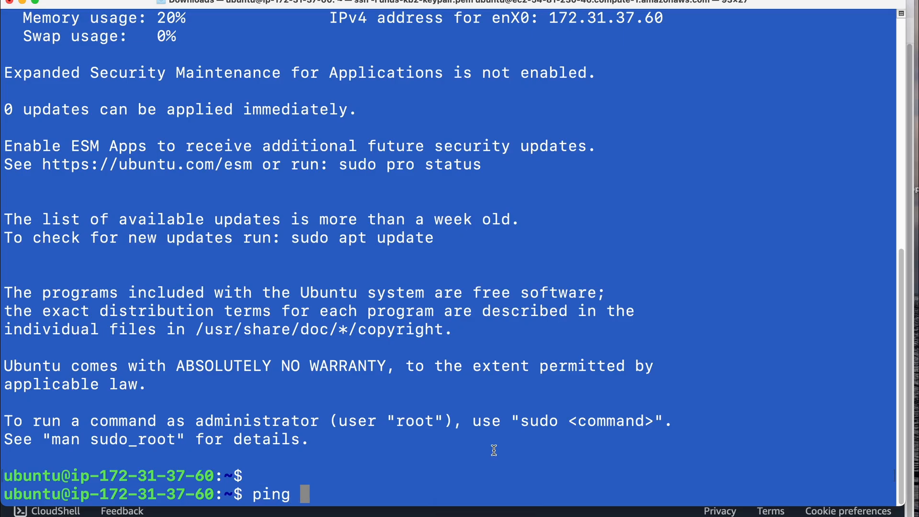
{"action": "key", "text": "super+v"}
{"action": "key", "text": "Return"}
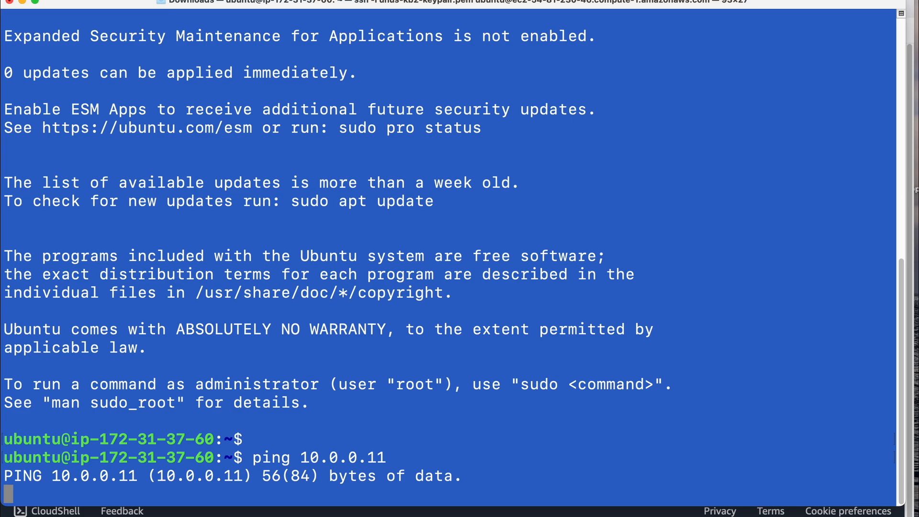
{"action": "key", "text": "ctrl+c"}
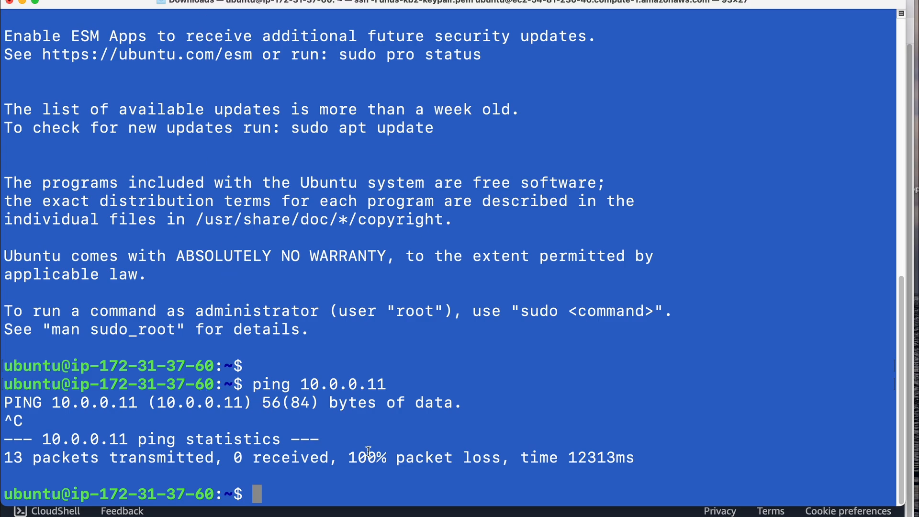
Switch to Firefox and open the Transit gateways page in the VPC console
{"action": "key", "text": "super+Tab"}
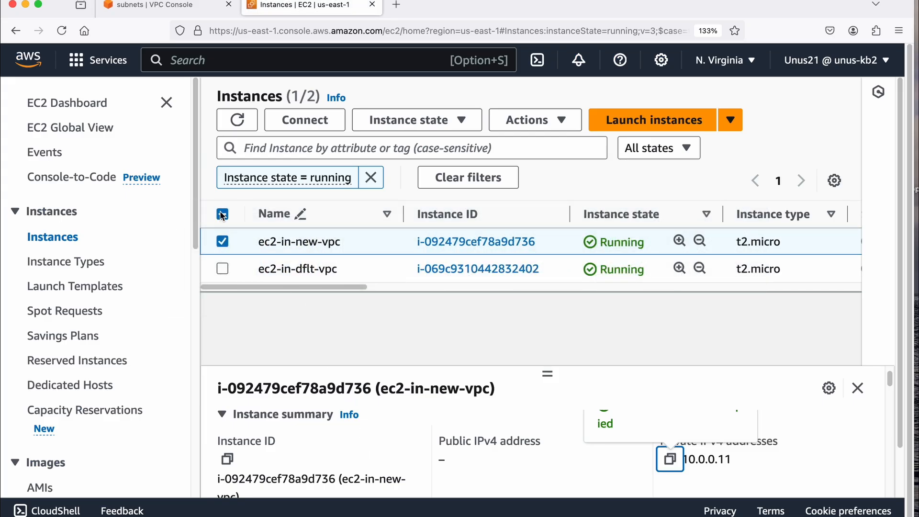
{"action": "left_click", "coordinate": [155, 6]}
{"action": "scroll", "coordinate": [86, 325], "scroll_direction": "down", "scroll_amount": 5}
{"action": "scroll", "coordinate": [70, 348], "scroll_direction": "down", "scroll_amount": 10}
{"action": "scroll", "coordinate": [69, 343], "scroll_direction": "down", "scroll_amount": 10}
{"action": "left_click", "coordinate": [62, 296]}
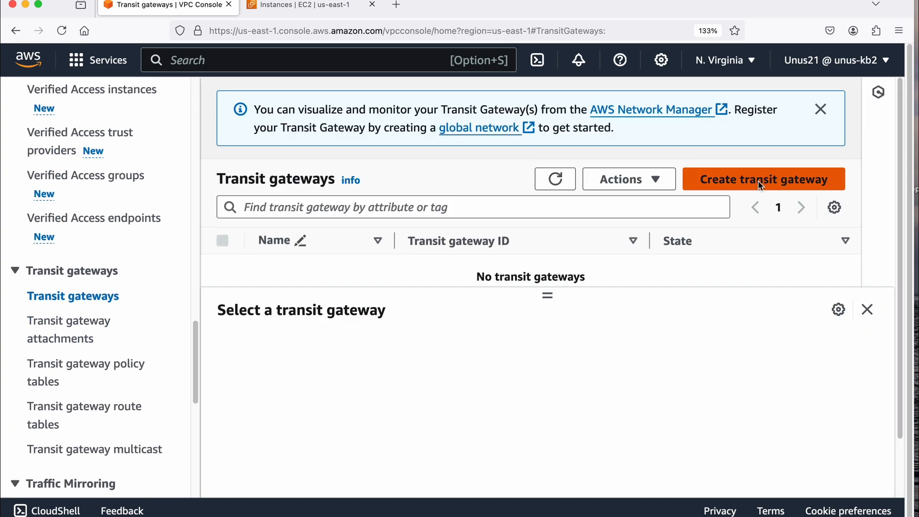
Start creating a transit gateway with the name tag tgw-2024 and the description "transit gateway"
{"action": "left_click", "coordinate": [758, 181]}
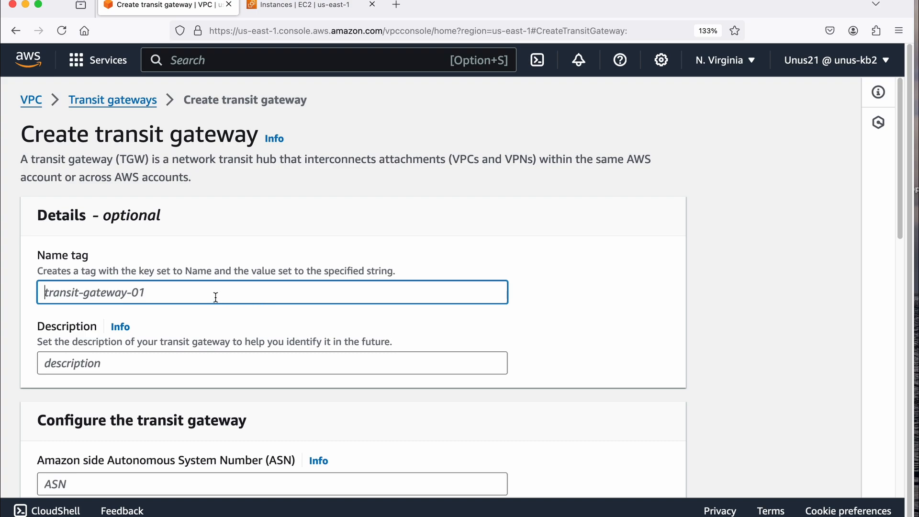
{"action": "type", "text": "tgw-2024"}
{"action": "scroll", "coordinate": [236, 274], "scroll_direction": "down", "scroll_amount": 2}
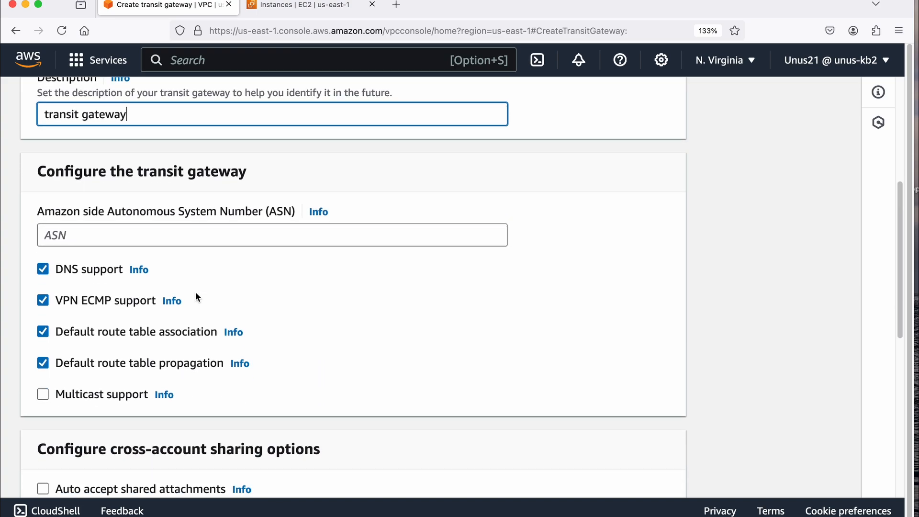
{"action": "scroll", "coordinate": [197, 297], "scroll_direction": "down", "scroll_amount": 1}
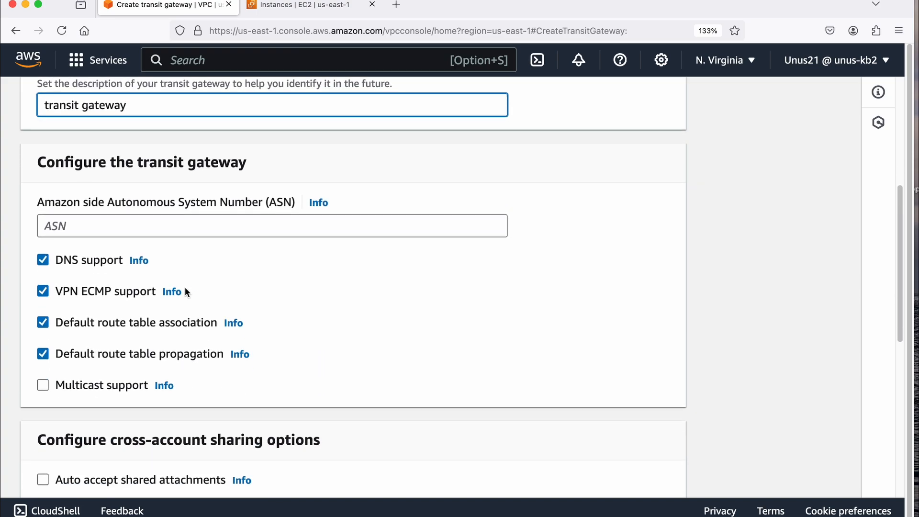
Read the help on the Amazon side ASN and set the ASN to 65001
{"action": "left_click", "coordinate": [170, 224]}
{"action": "left_click", "coordinate": [318, 202]}
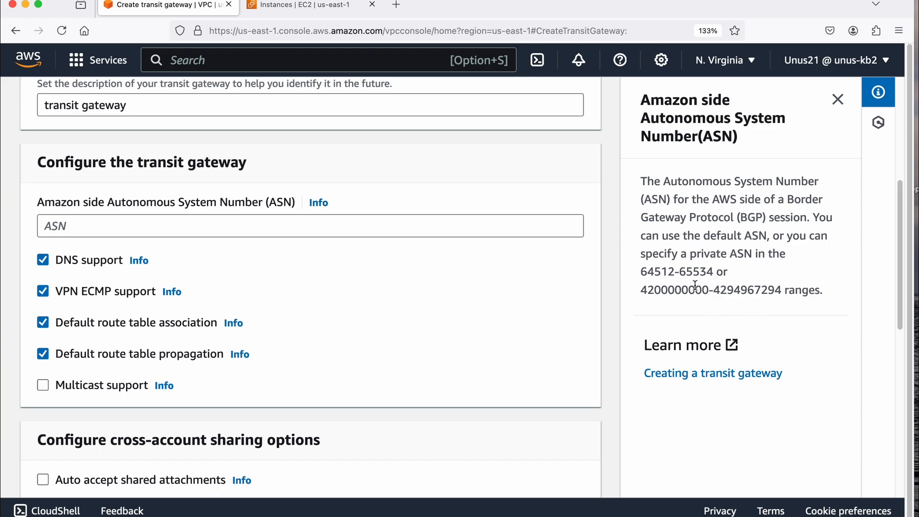
{"action": "left_click", "coordinate": [114, 225]}
{"action": "type", "text": "65001"}
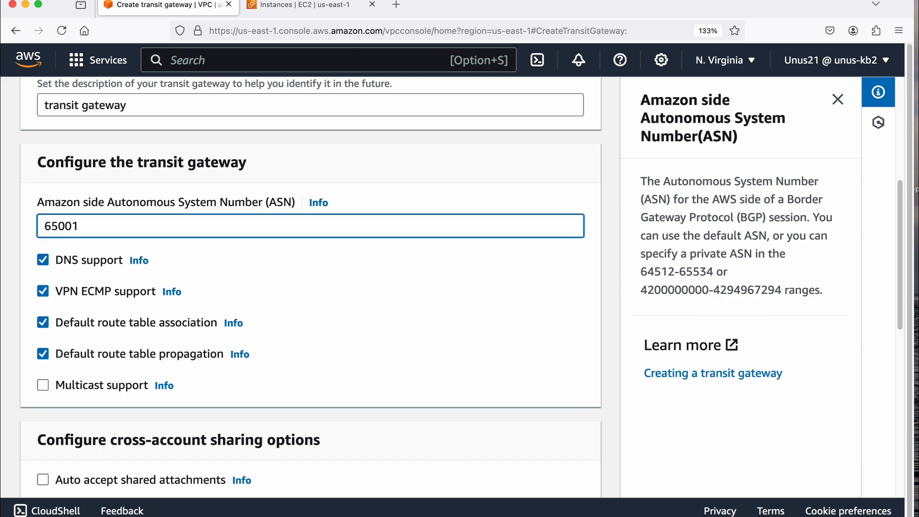
Read the help on DNS support, and disable DNS support and VPN ECMP support for the transit gateway
{"action": "scroll", "coordinate": [139, 287], "scroll_direction": "up", "scroll_amount": 1}
{"action": "left_click", "coordinate": [139, 287]}
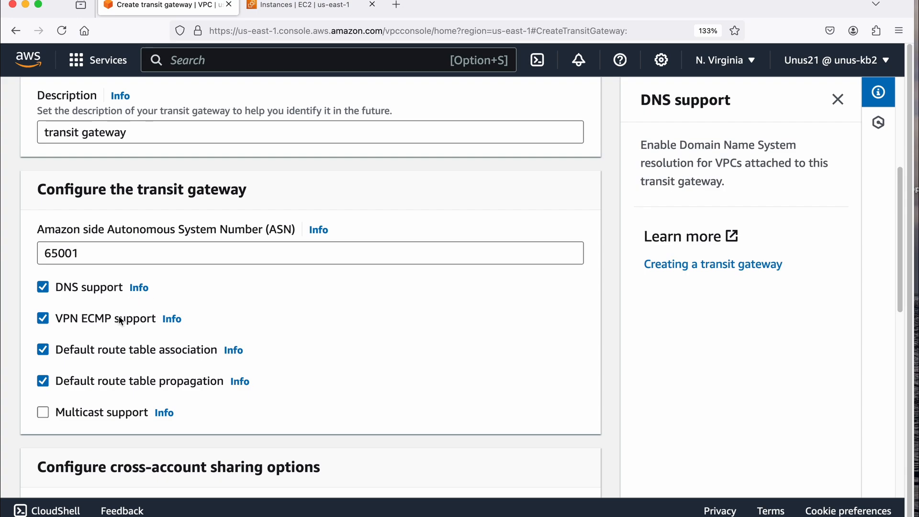
{"action": "scroll", "coordinate": [159, 316], "scroll_direction": "down", "scroll_amount": 1}
{"action": "left_click", "coordinate": [43, 274]}
{"action": "left_click", "coordinate": [43, 304]}
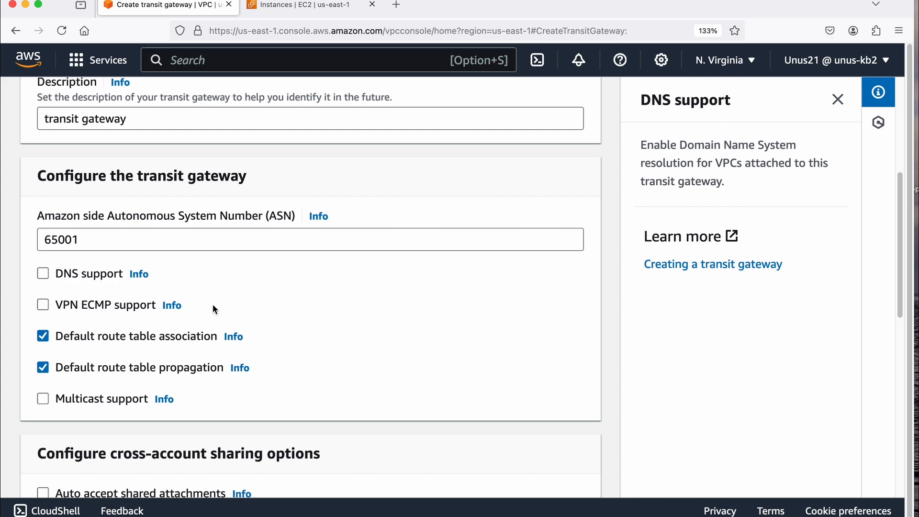
Set 10.0.1.0/24 as the only transit gateway CIDR block and create the transit gateway
{"action": "scroll", "coordinate": [191, 308], "scroll_direction": "down", "scroll_amount": 2}
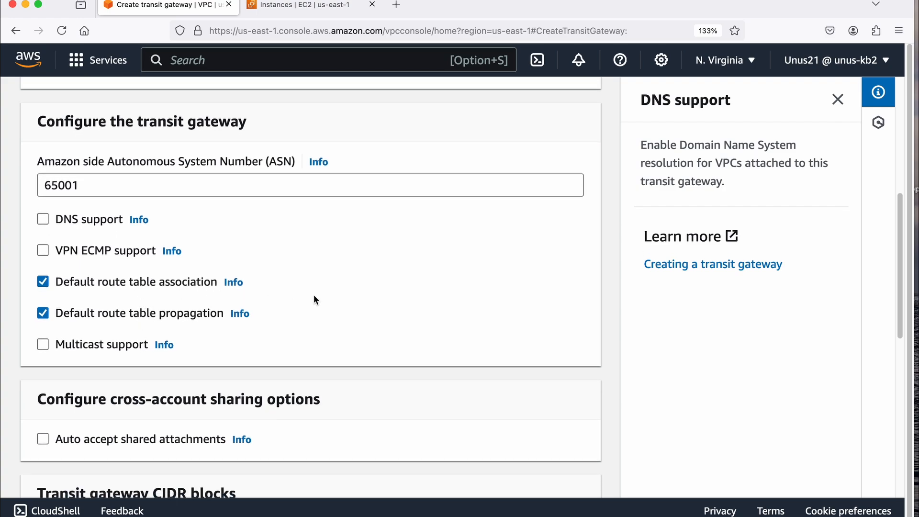
{"action": "scroll", "coordinate": [313, 300], "scroll_direction": "down", "scroll_amount": 1}
{"action": "scroll", "coordinate": [271, 268], "scroll_direction": "down", "scroll_amount": 7}
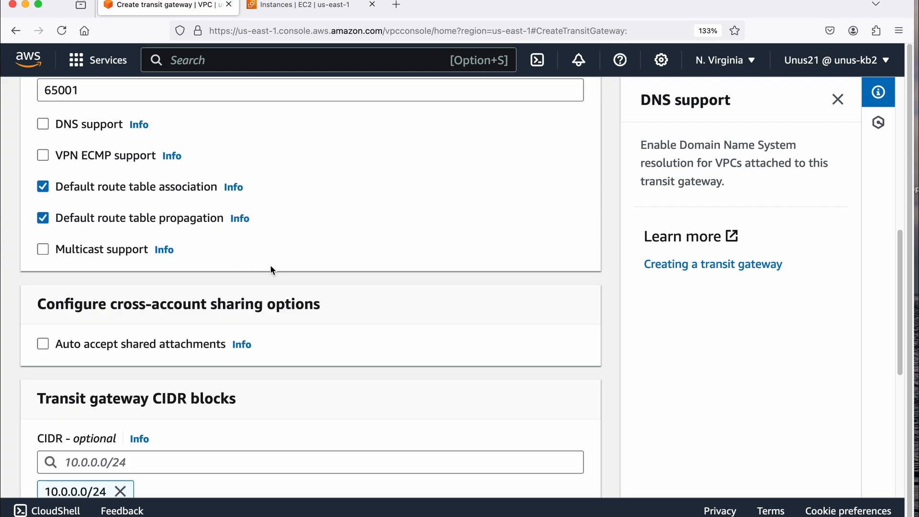
{"action": "left_click", "coordinate": [147, 327]}
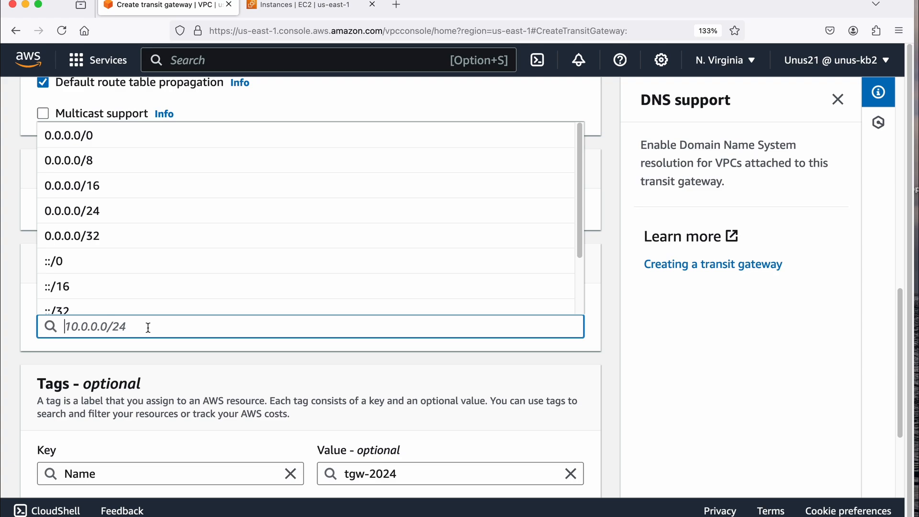
{"action": "type", "text": "10.0."}
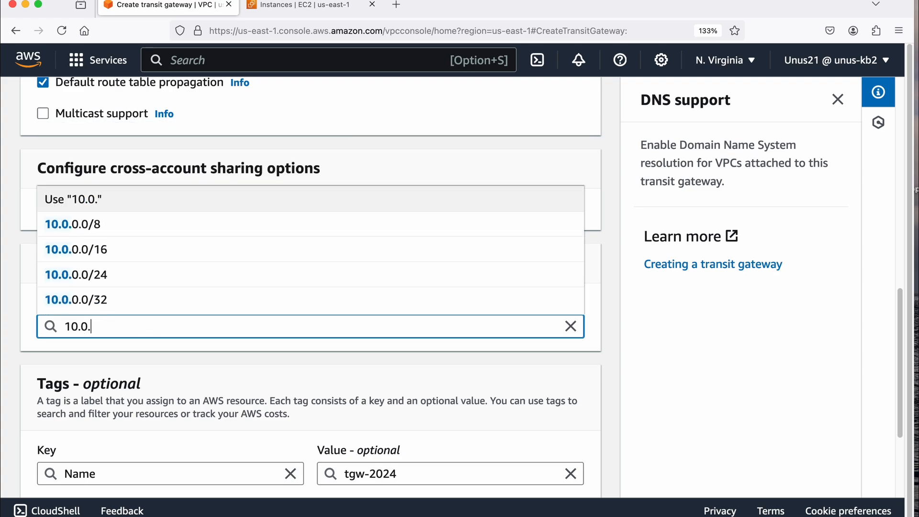
{"action": "type", "text": "1.0"}
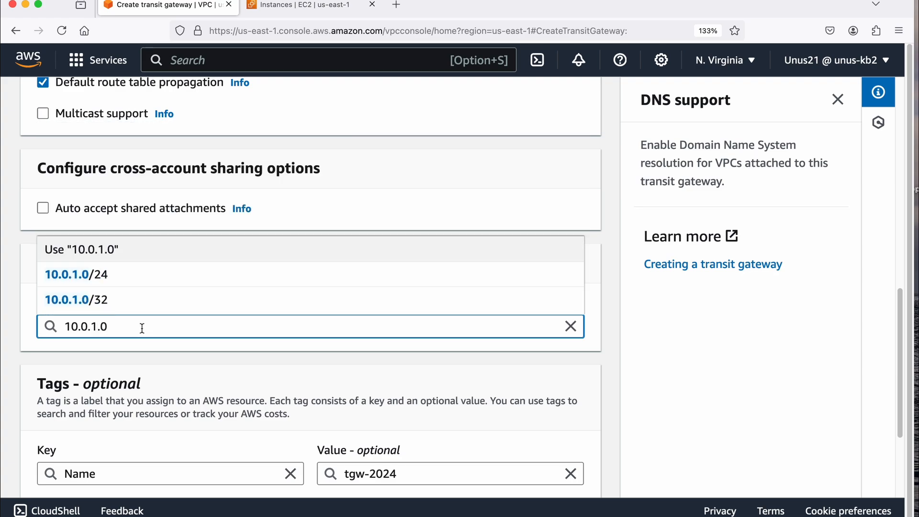
{"action": "left_click", "coordinate": [215, 275]}
{"action": "scroll", "coordinate": [226, 294], "scroll_direction": "down", "scroll_amount": 5}
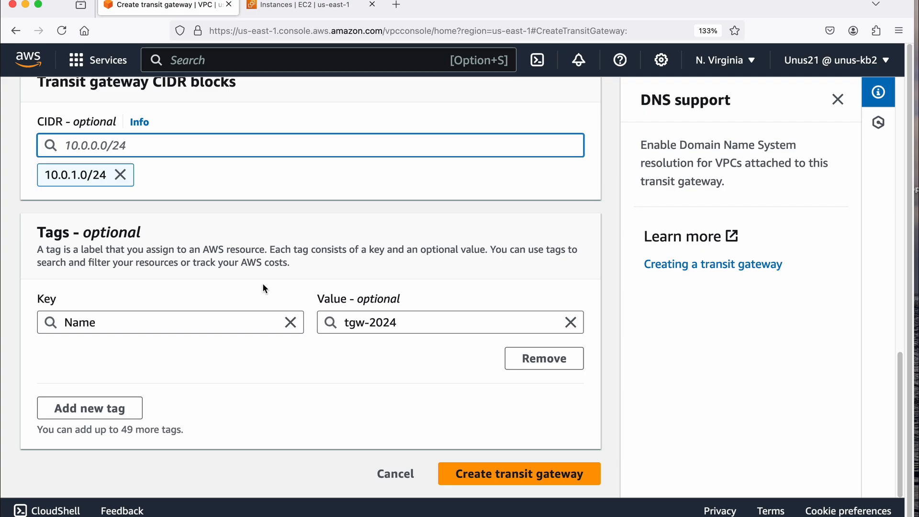
{"action": "left_click", "coordinate": [518, 471]}
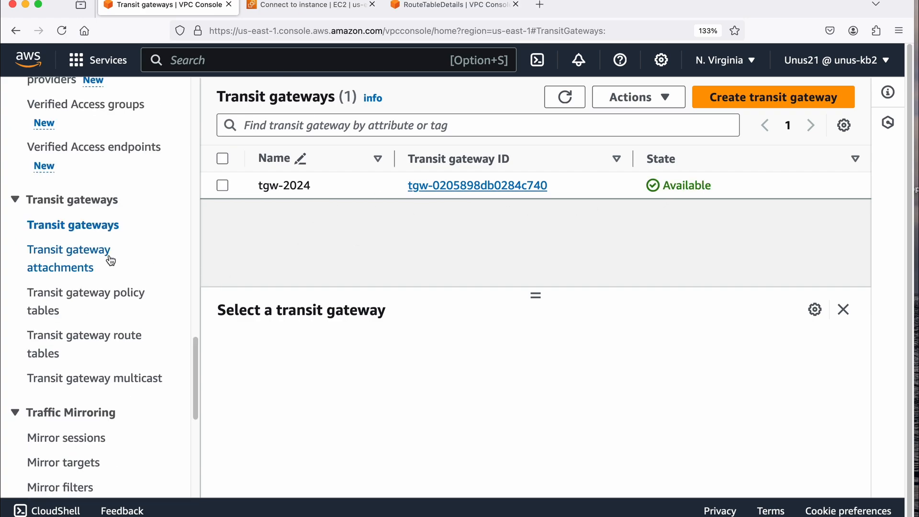
Start a new transit gateway attachment with the name tag vpc-dflt and select the tgw-2024 gateway for it
{"action": "left_click", "coordinate": [86, 258]}
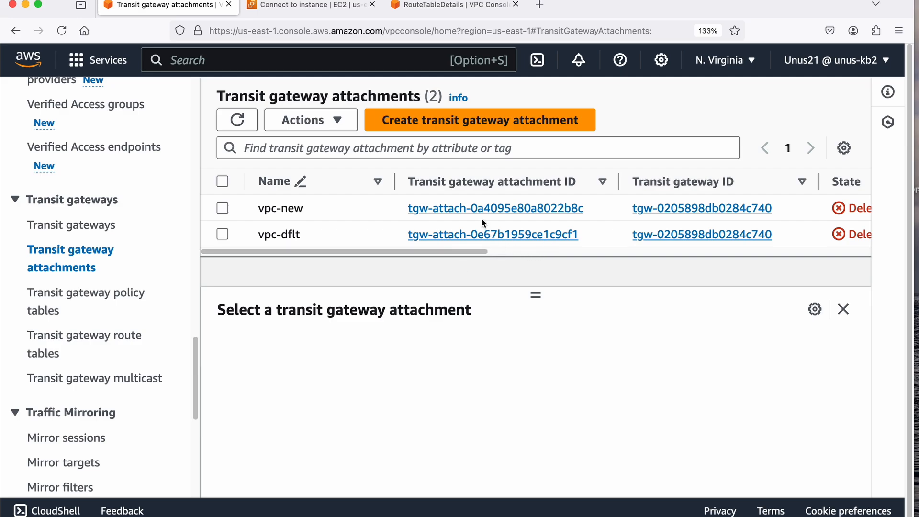
{"action": "left_click", "coordinate": [432, 120]}
{"action": "left_click", "coordinate": [239, 291]}
{"action": "type", "text": "vpc-d"}
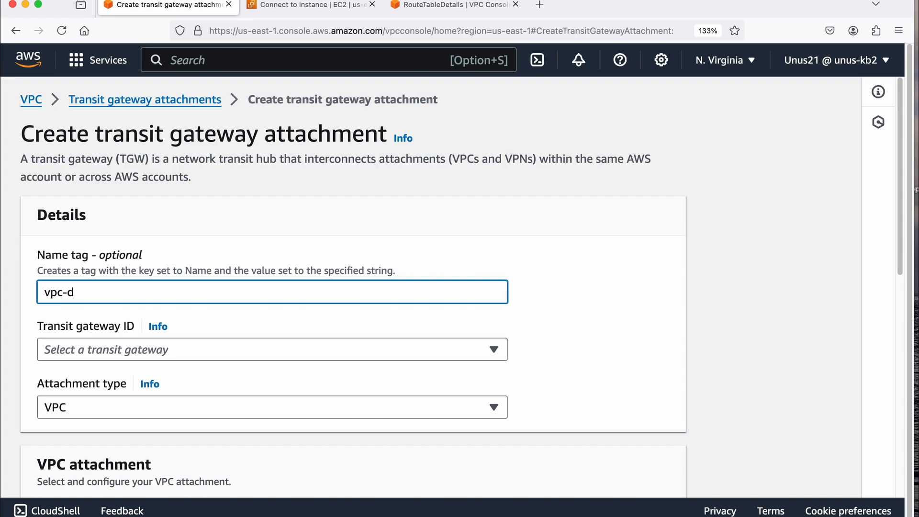
{"action": "scroll", "coordinate": [153, 335], "scroll_direction": "down", "scroll_amount": 3}
{"action": "left_click", "coordinate": [153, 211]}
{"action": "left_click", "coordinate": [153, 263]}
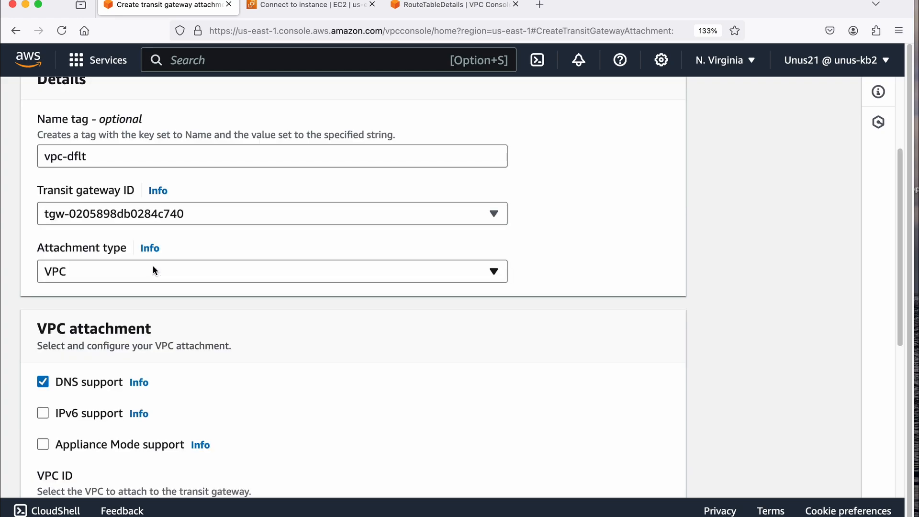
Review the attachment types, keep VPC, and select the default VPC (172.31.0.0/16) as the one to attach
{"action": "scroll", "coordinate": [120, 254], "scroll_direction": "down", "scroll_amount": 1}
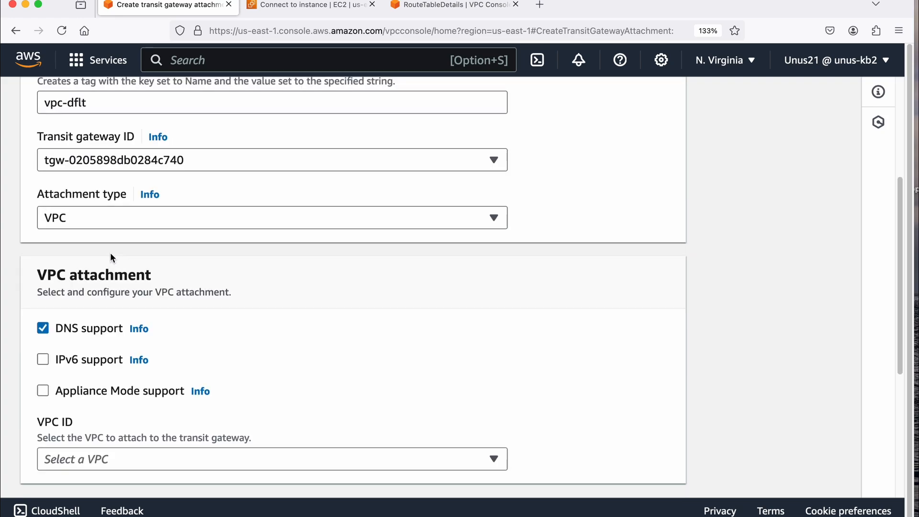
{"action": "left_click", "coordinate": [492, 218]}
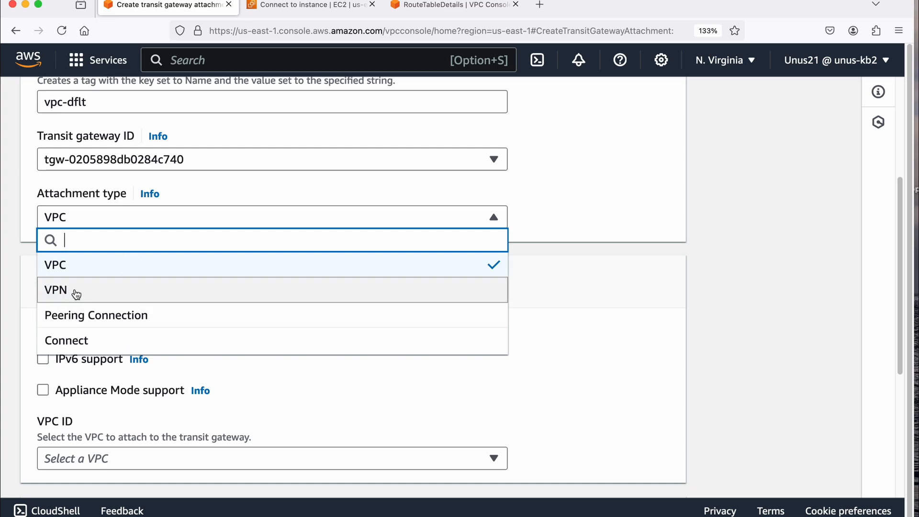
{"action": "left_click", "coordinate": [596, 200]}
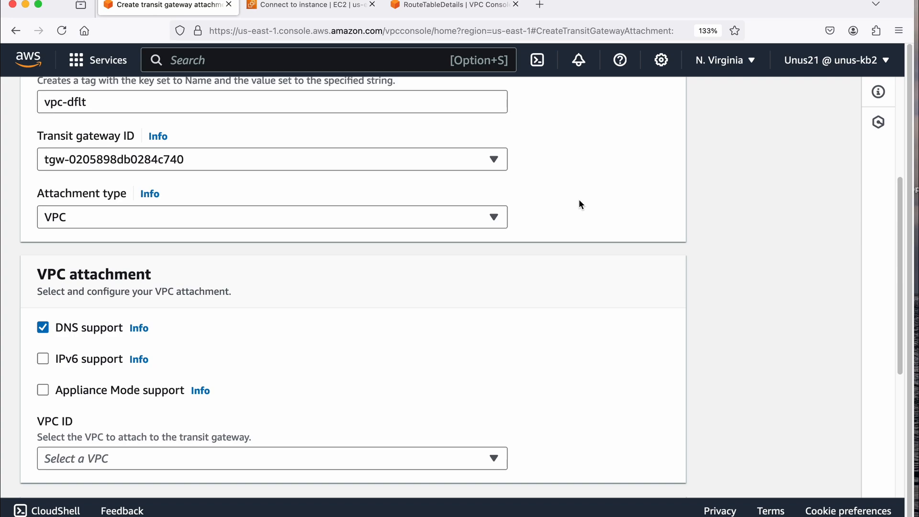
{"action": "scroll", "coordinate": [201, 322], "scroll_direction": "down", "scroll_amount": 5}
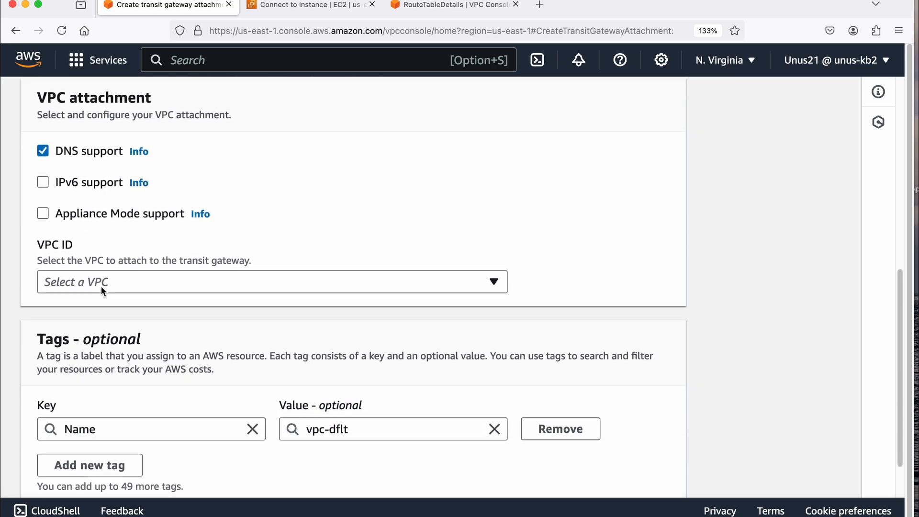
{"action": "left_click", "coordinate": [121, 280]}
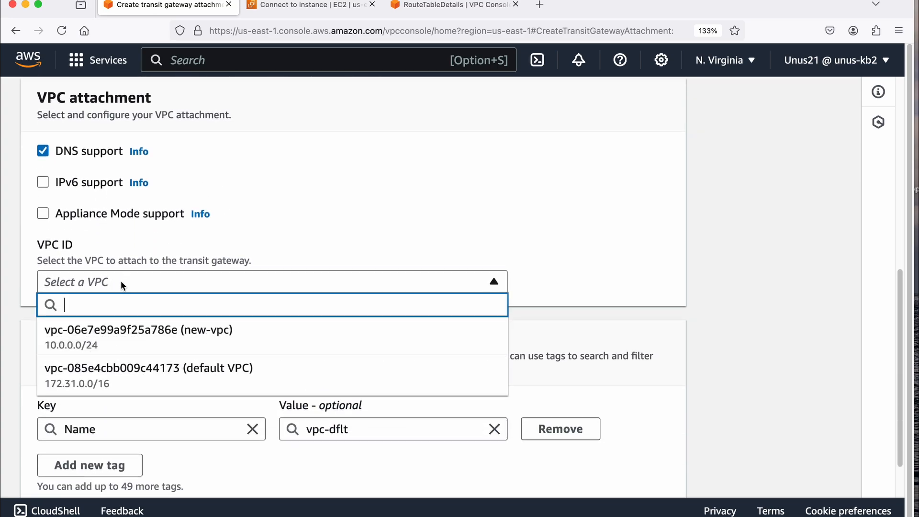
{"action": "left_click", "coordinate": [223, 371]}
{"action": "scroll", "coordinate": [222, 366], "scroll_direction": "down", "scroll_amount": 3}
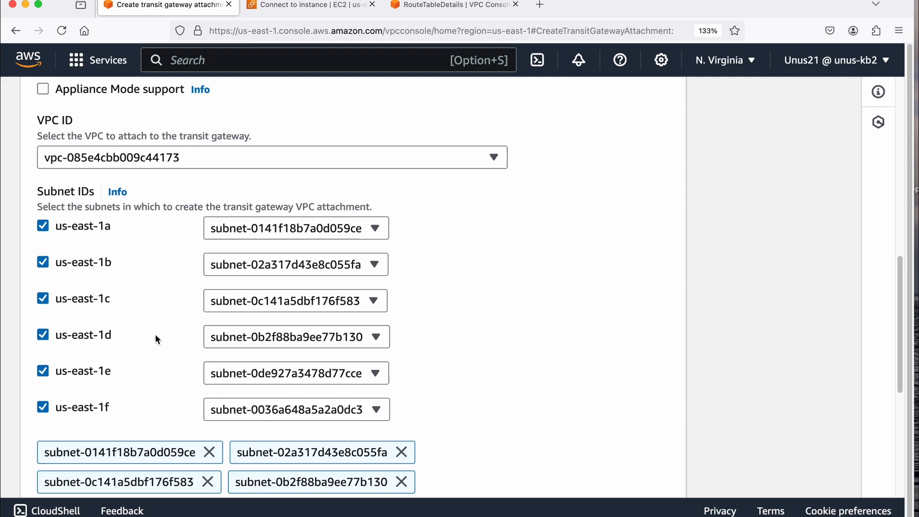
Read the help on Subnet IDs and create the vpc-dflt attachment with the subnets in us-east-1a to us-east-1f all selected
{"action": "scroll", "coordinate": [155, 335], "scroll_direction": "down", "scroll_amount": 1}
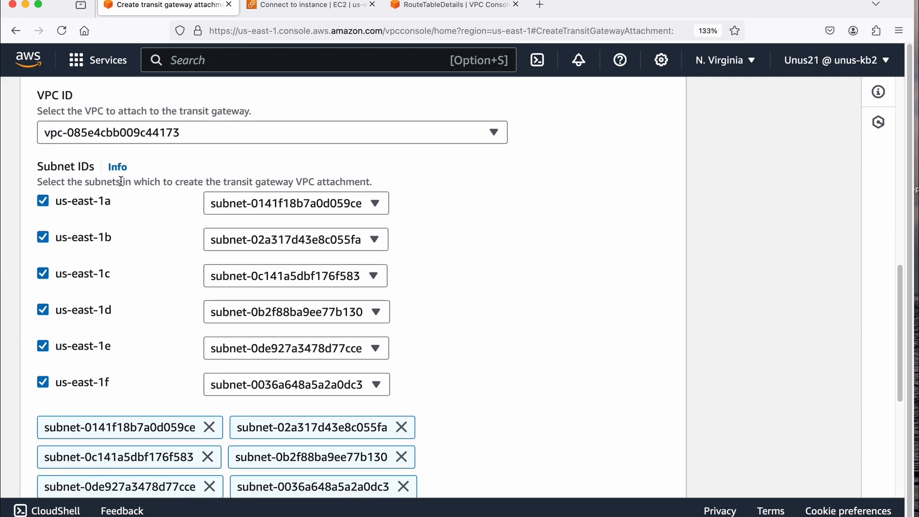
{"action": "left_click", "coordinate": [118, 168]}
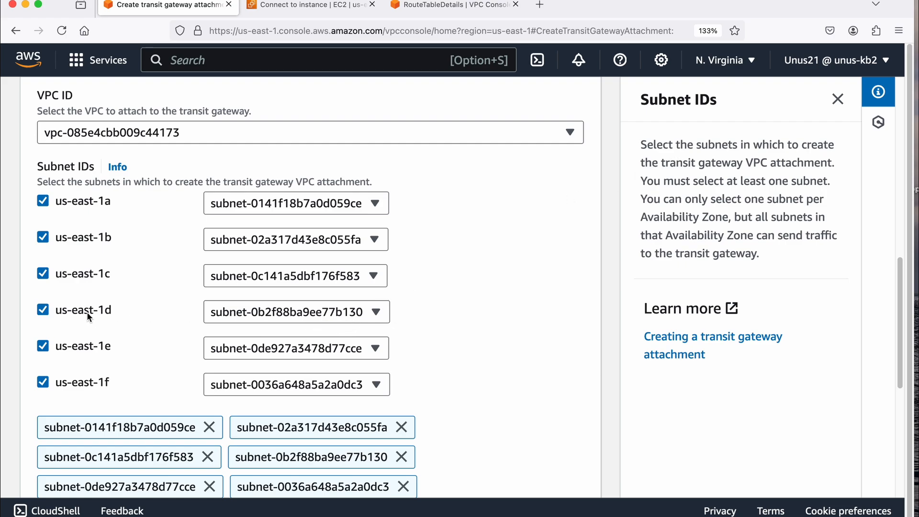
{"action": "scroll", "coordinate": [480, 297], "scroll_direction": "down", "scroll_amount": 8}
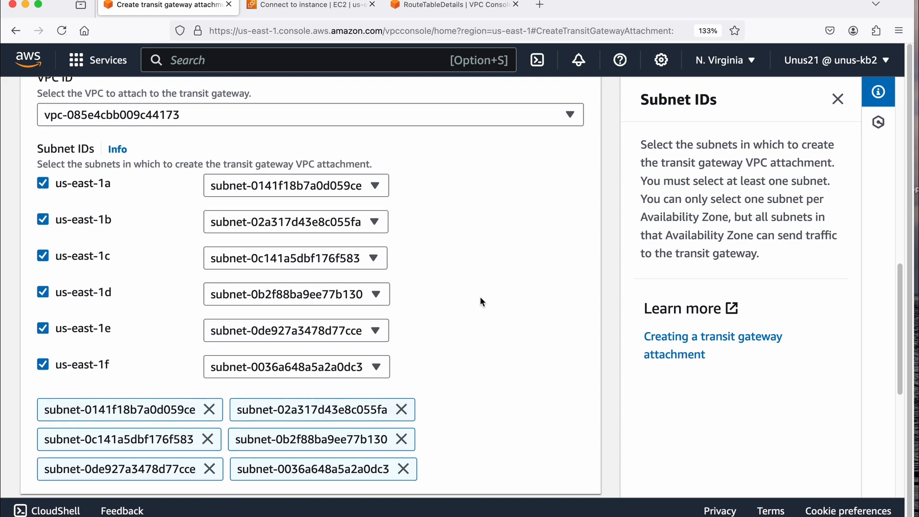
{"action": "scroll", "coordinate": [480, 300], "scroll_direction": "down", "scroll_amount": 2}
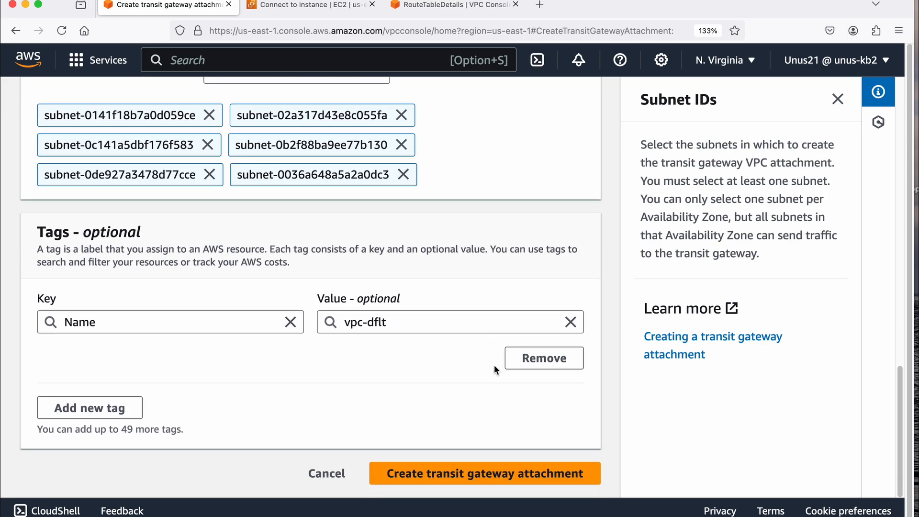
{"action": "left_click", "coordinate": [485, 472]}
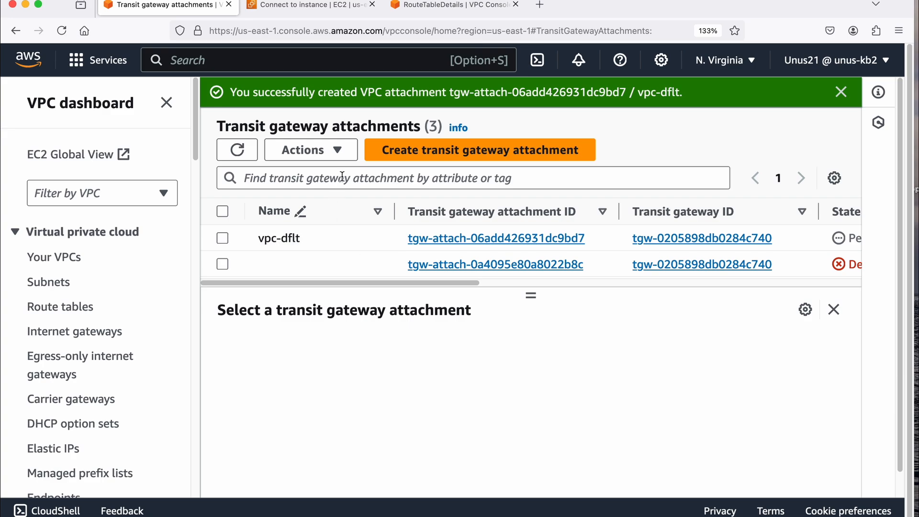
Start another transit gateway attachment with the name tag vpc-new, transit gateway tgw-0205898db0284c740 and attachment type VPC
{"action": "left_click", "coordinate": [484, 151]}
{"action": "left_click", "coordinate": [136, 293]}
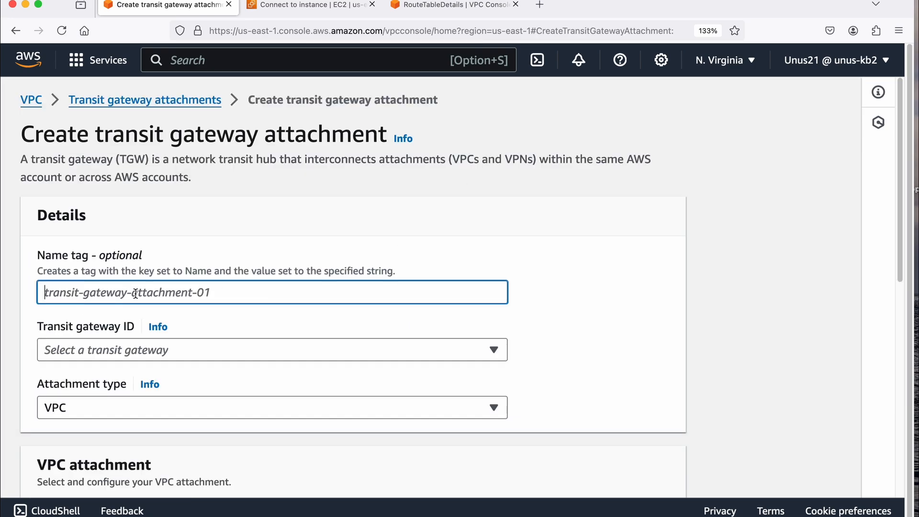
{"action": "type", "text": "vpc-new"}
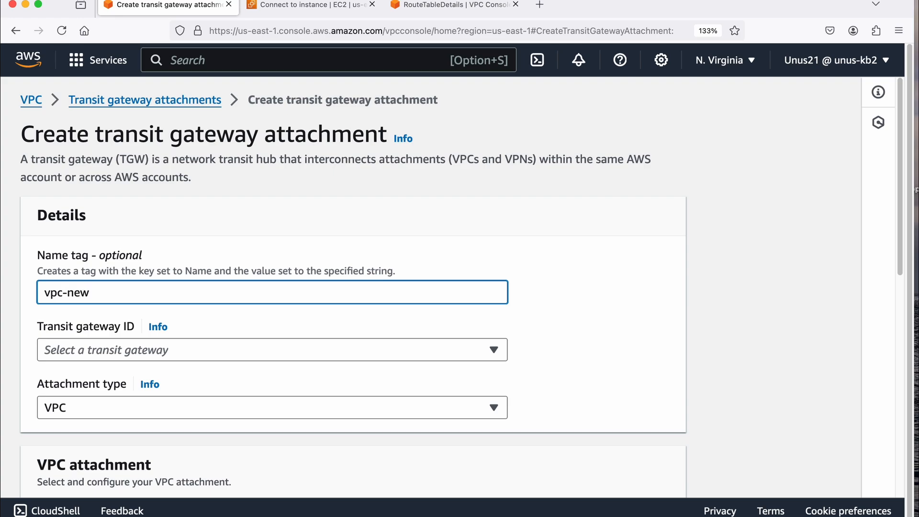
{"action": "scroll", "coordinate": [174, 238], "scroll_direction": "down", "scroll_amount": 3}
{"action": "left_click", "coordinate": [175, 227]}
{"action": "left_click", "coordinate": [180, 285]}
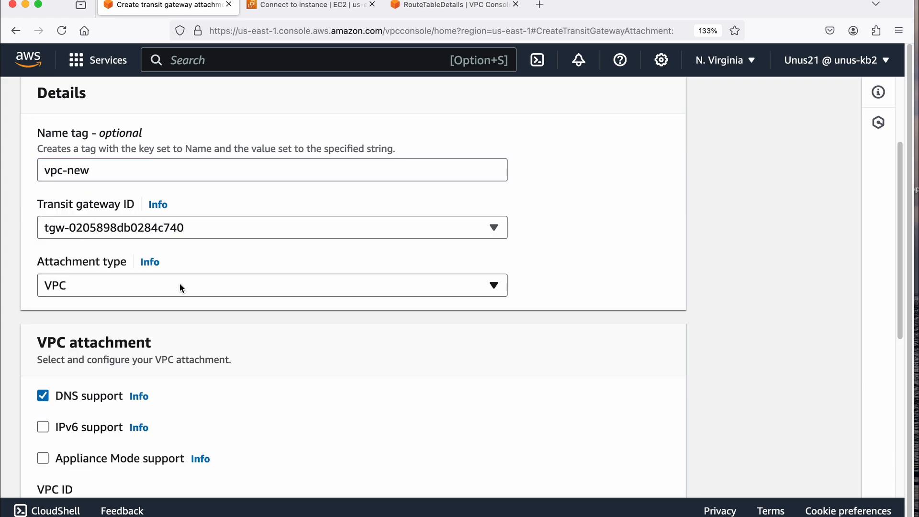
Select new-vpc (10.0.0.0/24) with its us-east-1a subnet as the VPC to attach and create the vpc-new attachment
{"action": "scroll", "coordinate": [117, 286], "scroll_direction": "down", "scroll_amount": 5}
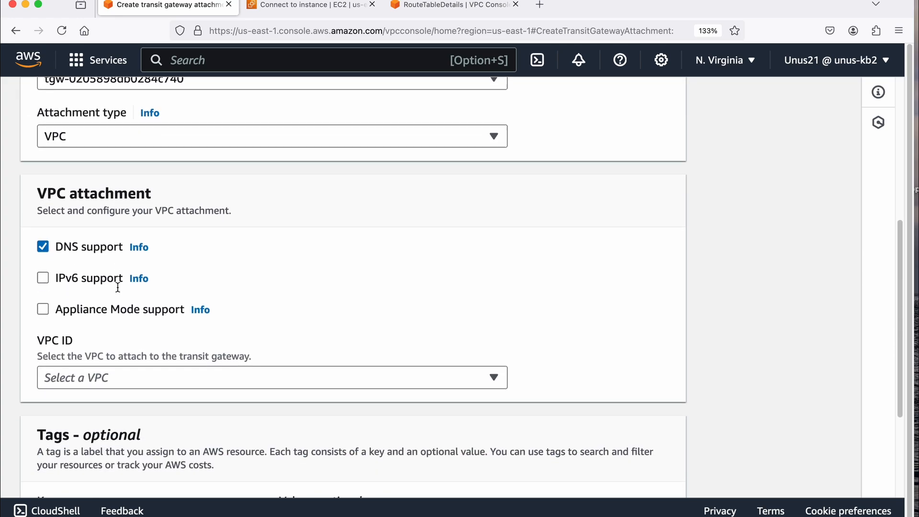
{"action": "left_click", "coordinate": [119, 296]}
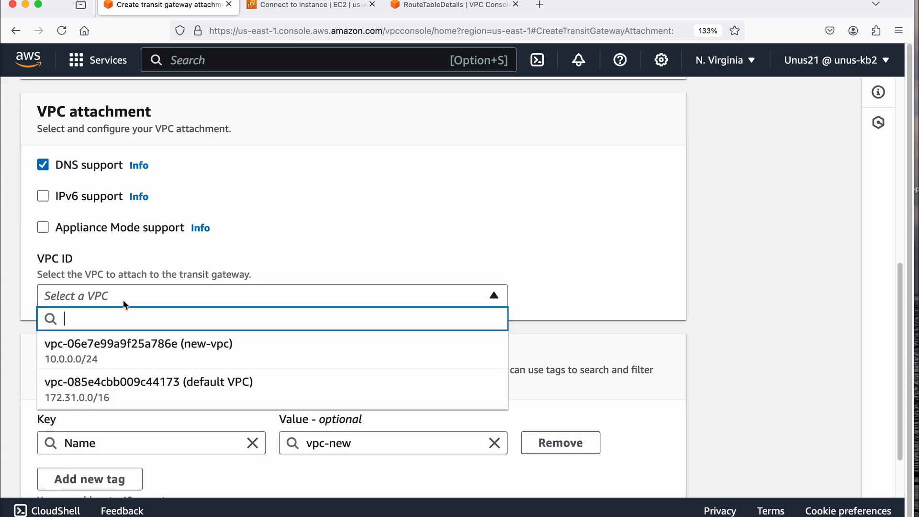
{"action": "left_click", "coordinate": [199, 349]}
{"action": "scroll", "coordinate": [198, 347], "scroll_direction": "down", "scroll_amount": 4}
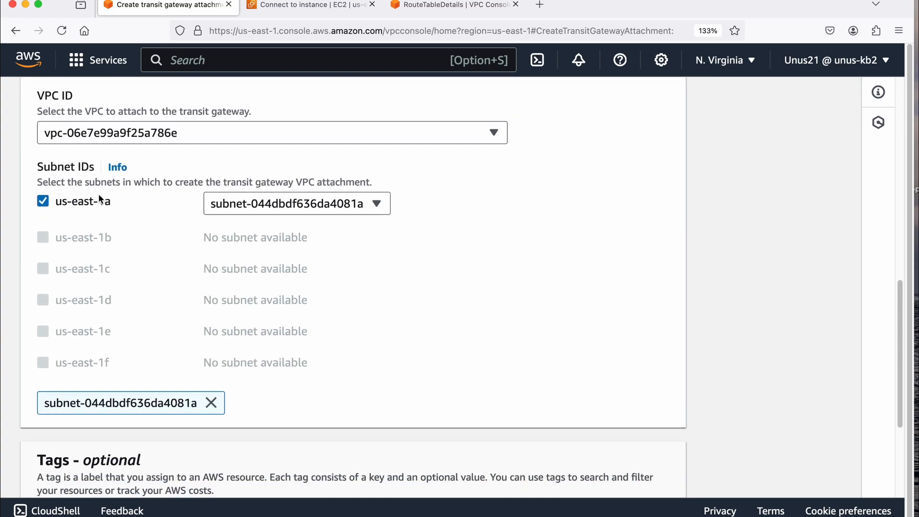
{"action": "scroll", "coordinate": [119, 210], "scroll_direction": "down", "scroll_amount": 4}
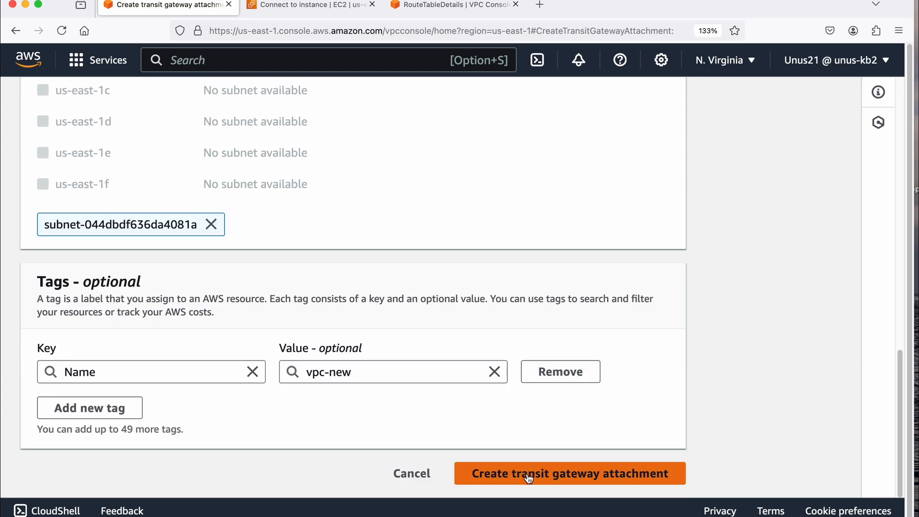
{"action": "left_click", "coordinate": [527, 475]}
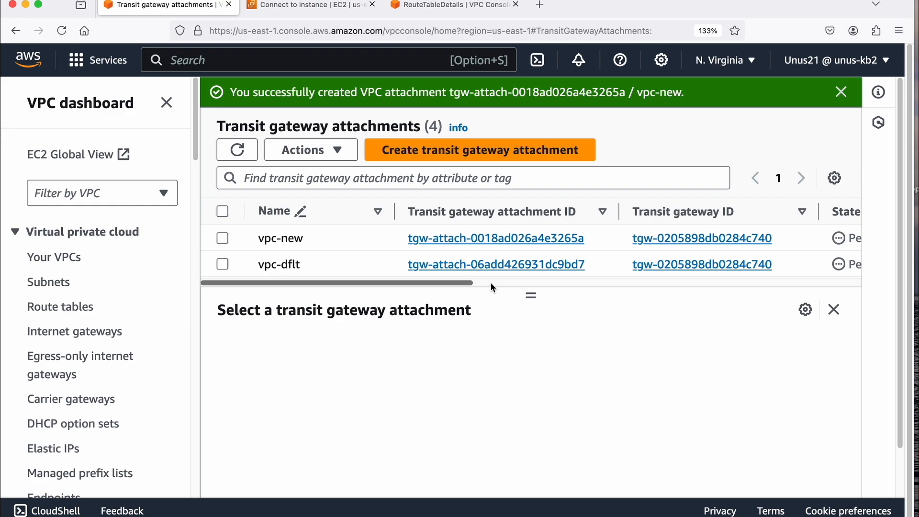
Refresh the transit gateway attachments list and check the state of the vpc-new and vpc-dflt attachments
{"action": "left_click_drag", "start_coordinate": [438, 283], "coordinate": [448, 283]}
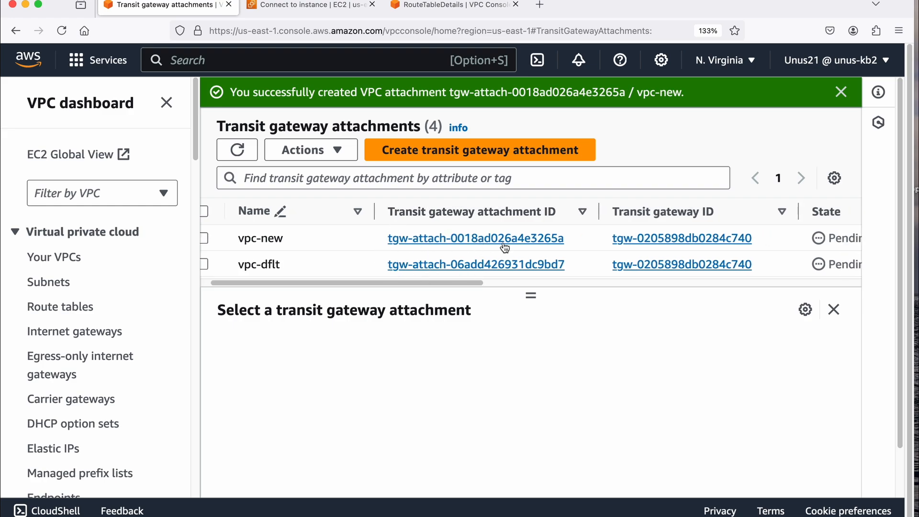
{"action": "left_click", "coordinate": [238, 150]}
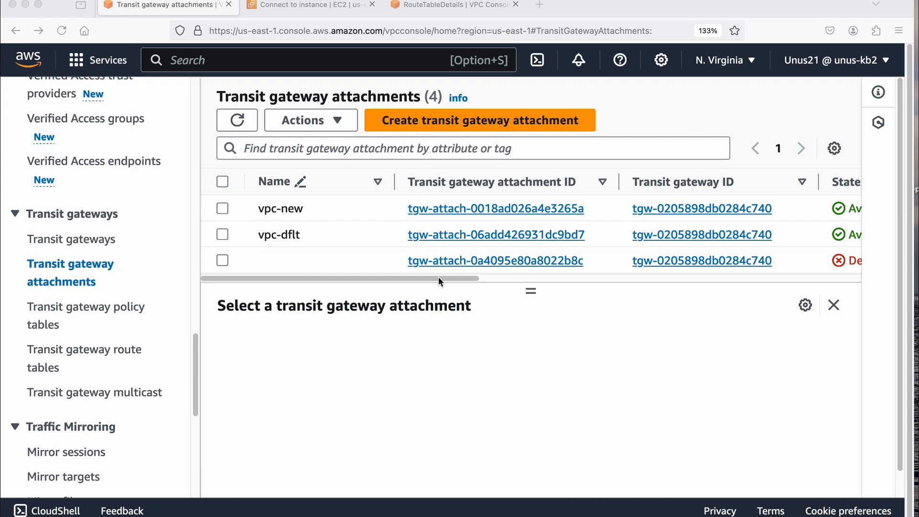
{"action": "mouse_move", "coordinate": [472, 278]}
{"action": "left_mouse_down"}
{"action": "mouse_move", "coordinate": [564, 277]}
{"action": "mouse_move", "coordinate": [458, 278]}
{"action": "left_mouse_up"}
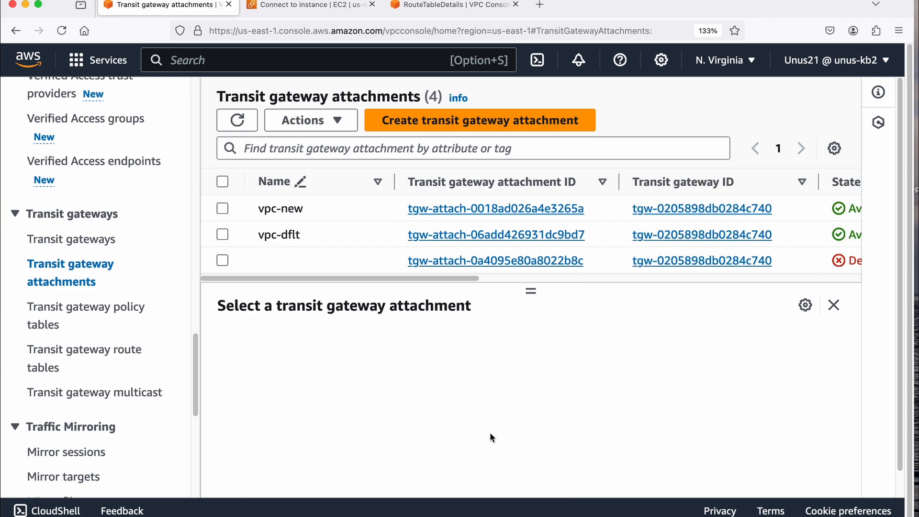
Switch to the Terminal session on ec2-in-dflt-vpc, ping 10.0.0.11, and stop the ping after a few seconds
{"action": "mouse_move", "coordinate": [512, 511]}
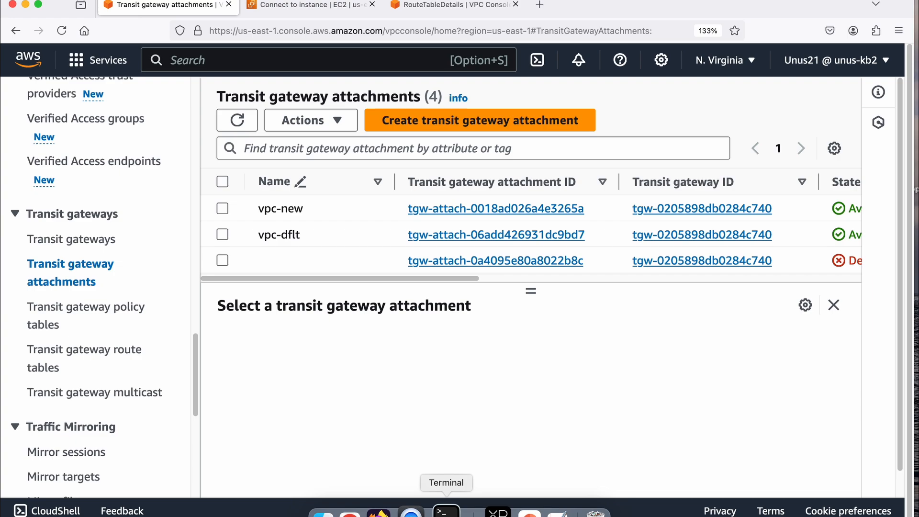
{"action": "left_click", "coordinate": [446, 511]}
{"action": "type", "text": "ping"}
{"action": "right_click", "coordinate": [350, 436]}
{"action": "left_click", "coordinate": [370, 460]}
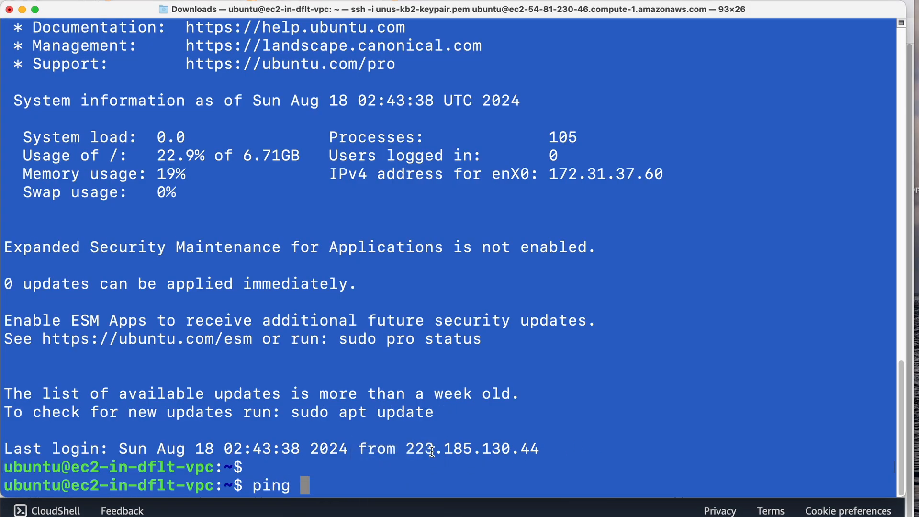
{"action": "key", "text": "Return"}
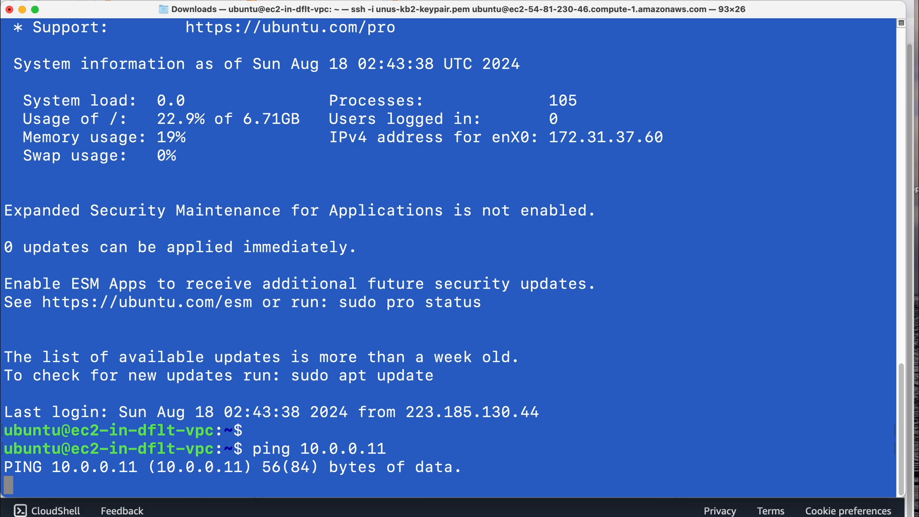
{"action": "key", "text": "ctrl+c"}
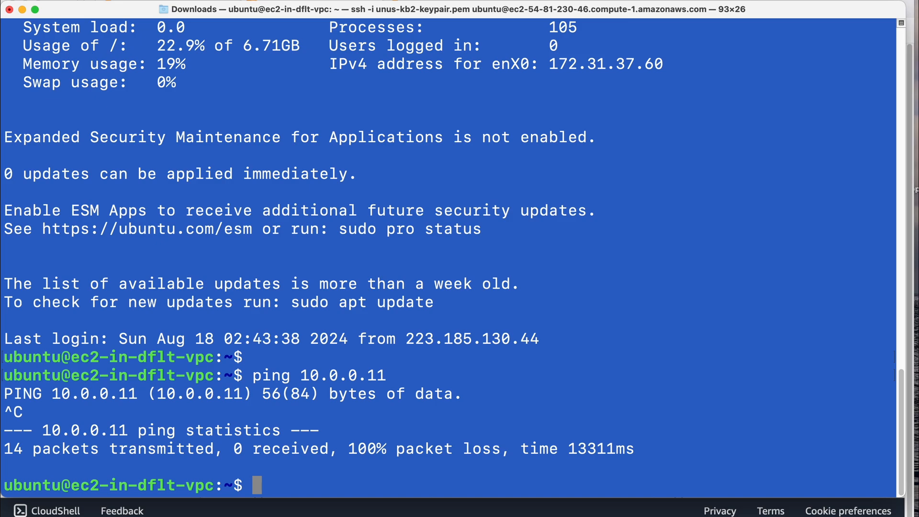
Switch to Firefox, open the origin-subnet details in the VPC console, and display the routes of its associated route table
{"action": "left_click", "coordinate": [385, 513]}
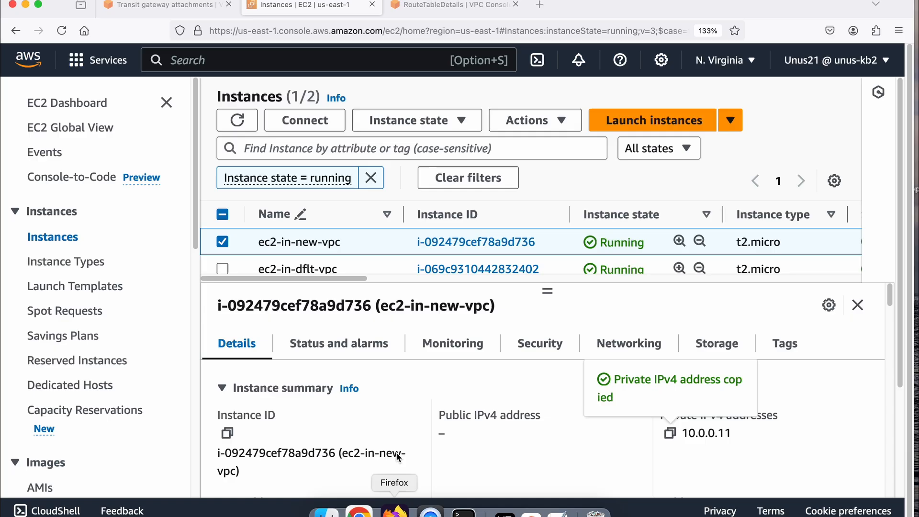
{"action": "left_click", "coordinate": [424, 7]}
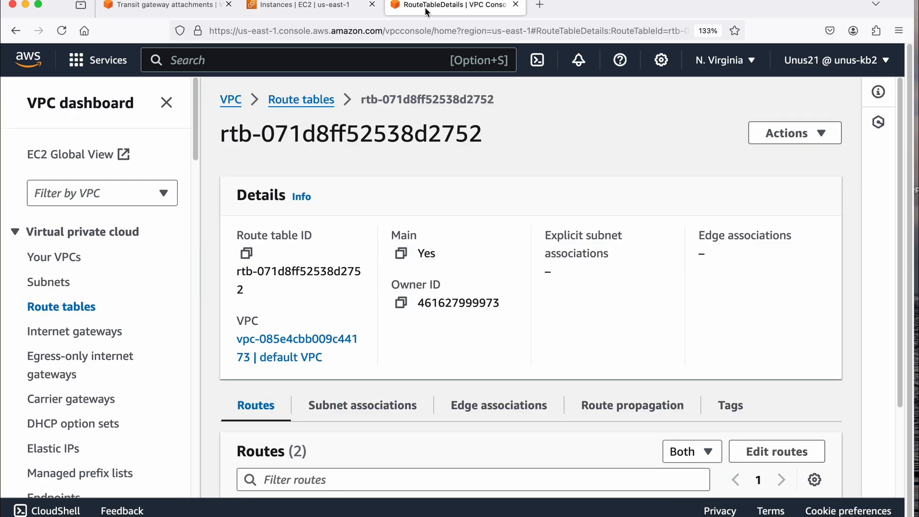
{"action": "left_click", "coordinate": [72, 260]}
{"action": "left_click", "coordinate": [48, 284]}
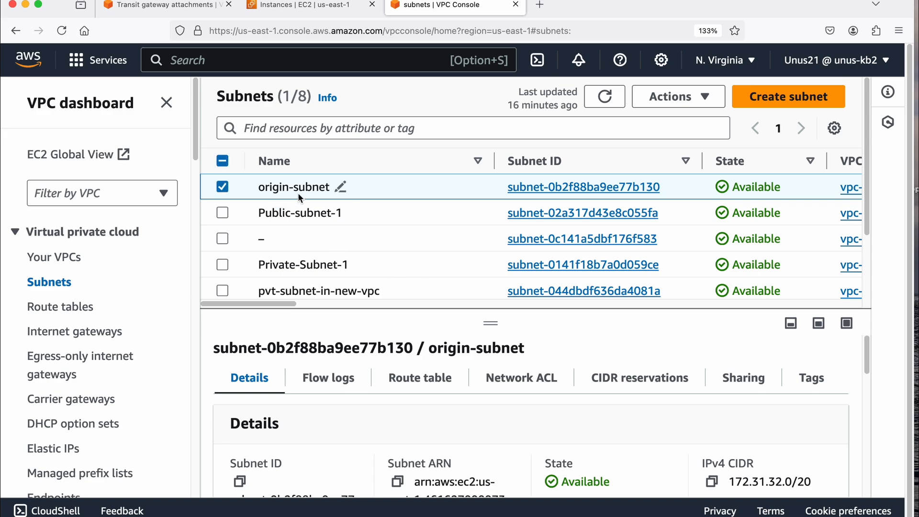
{"action": "left_click", "coordinate": [565, 191]}
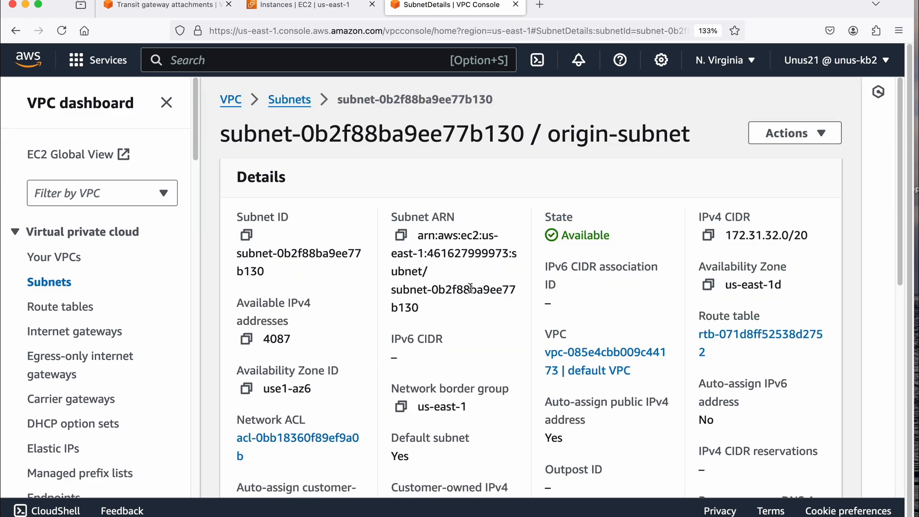
{"action": "left_click", "coordinate": [785, 379]}
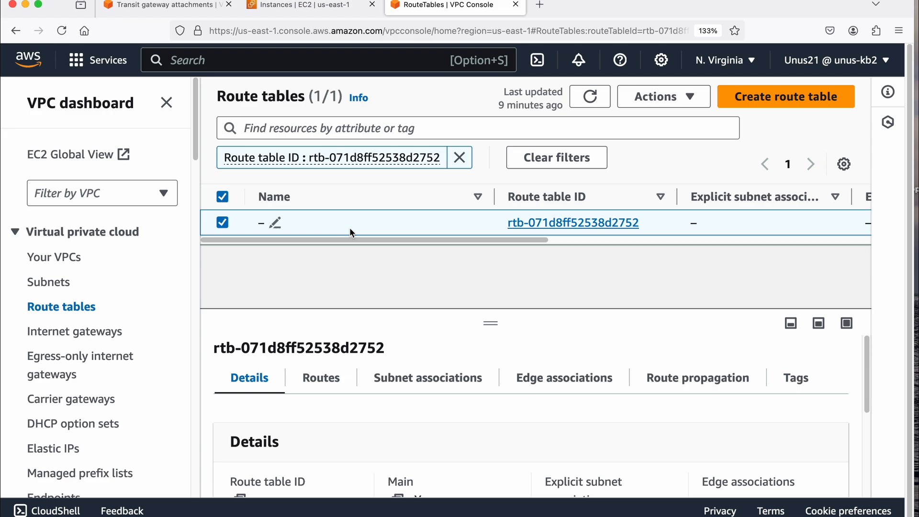
{"action": "scroll", "coordinate": [329, 351], "scroll_direction": "down", "scroll_amount": 2}
{"action": "left_click", "coordinate": [328, 345]}
{"action": "left_click_drag", "start_coordinate": [491, 324], "coordinate": [656, 241]}
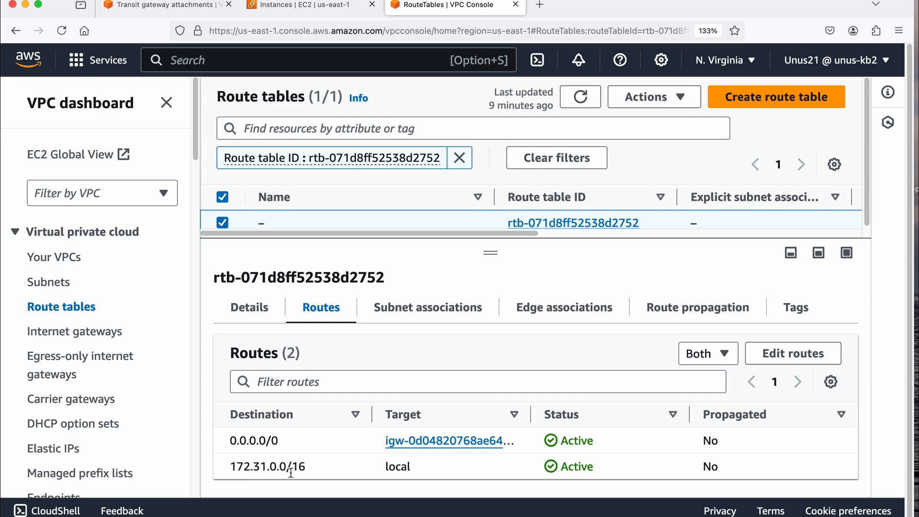
Start editing the default VPC's route table and add a route with destination 10.0.0.0/24
{"action": "left_click", "coordinate": [778, 357]}
{"action": "scroll", "coordinate": [287, 368], "scroll_direction": "down", "scroll_amount": 4}
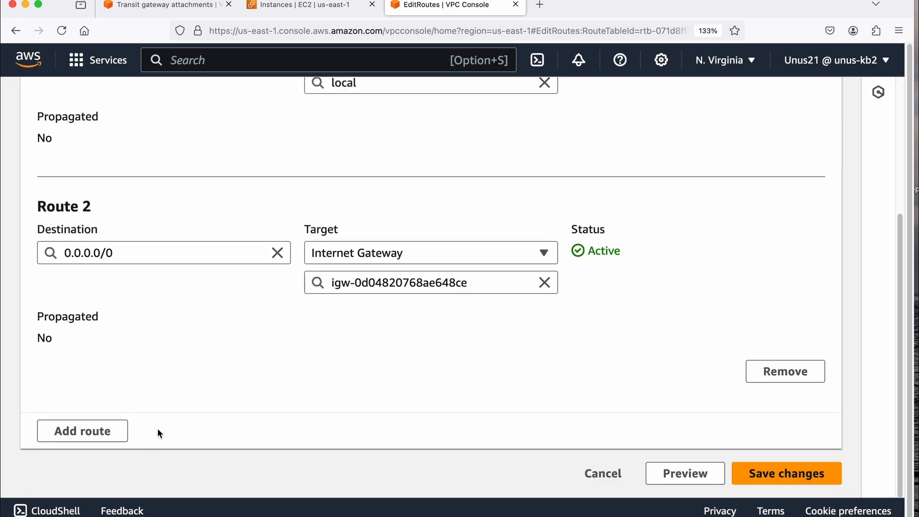
{"action": "left_click", "coordinate": [110, 435]}
{"action": "left_click", "coordinate": [129, 299]}
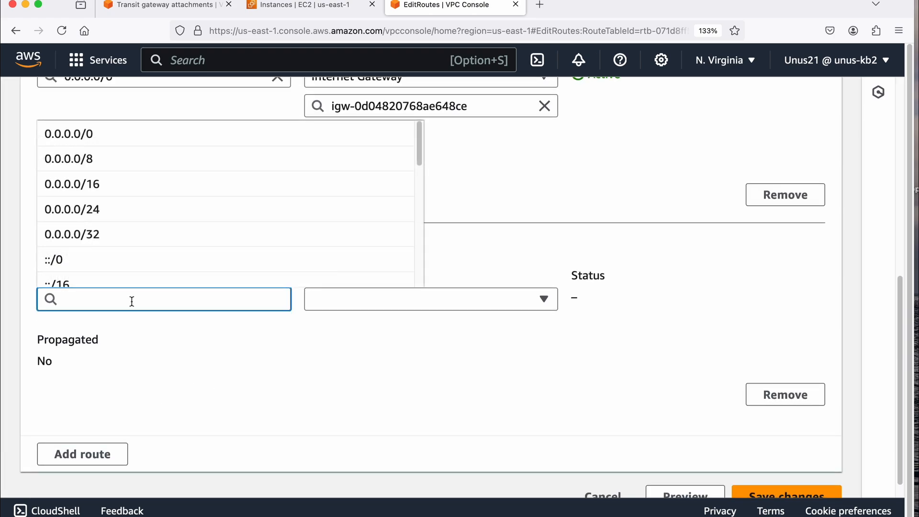
{"action": "type", "text": "10.0.0.0"}
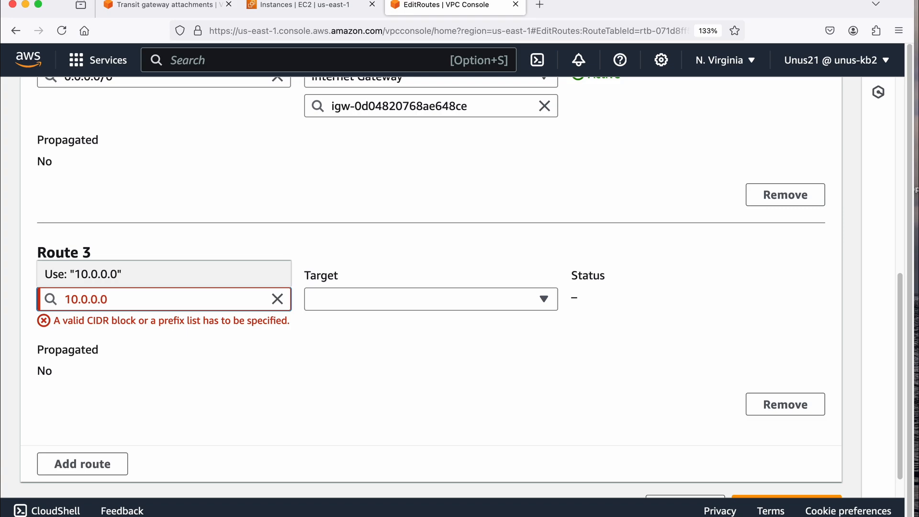
{"action": "type", "text": "/24"}
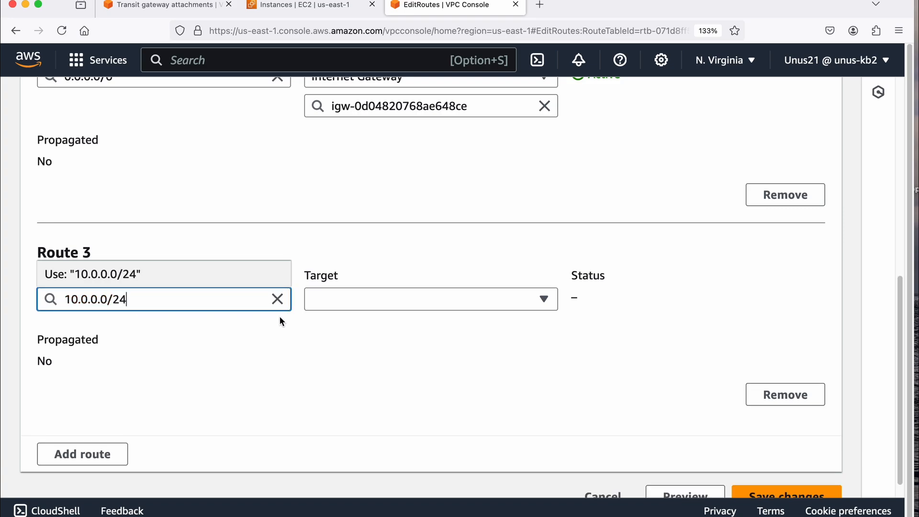
Set the 10.0.0.0/24 route's target to Transit Gateway tgw-0205898db0284c740 and save the route changes
{"action": "left_click", "coordinate": [380, 300]}
{"action": "key", "text": "t"}
{"action": "key", "text": "Return"}
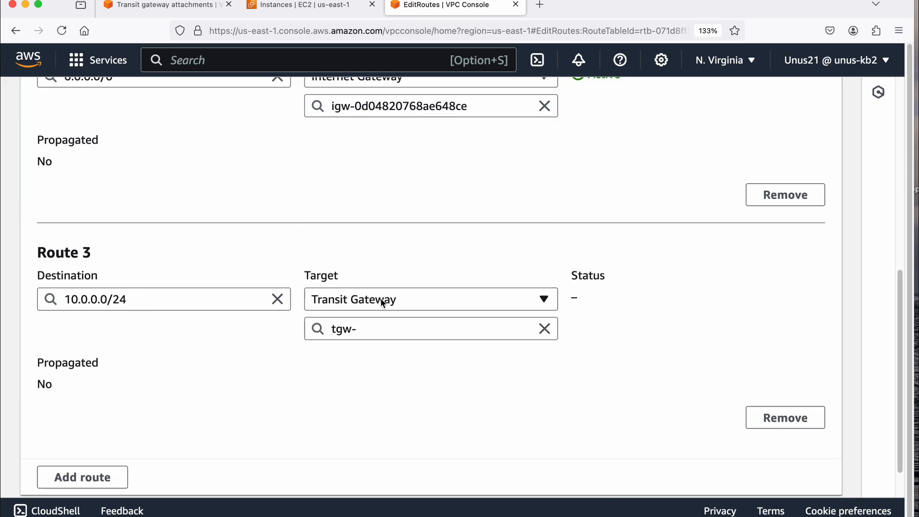
{"action": "left_click", "coordinate": [366, 335]}
{"action": "left_click", "coordinate": [389, 376]}
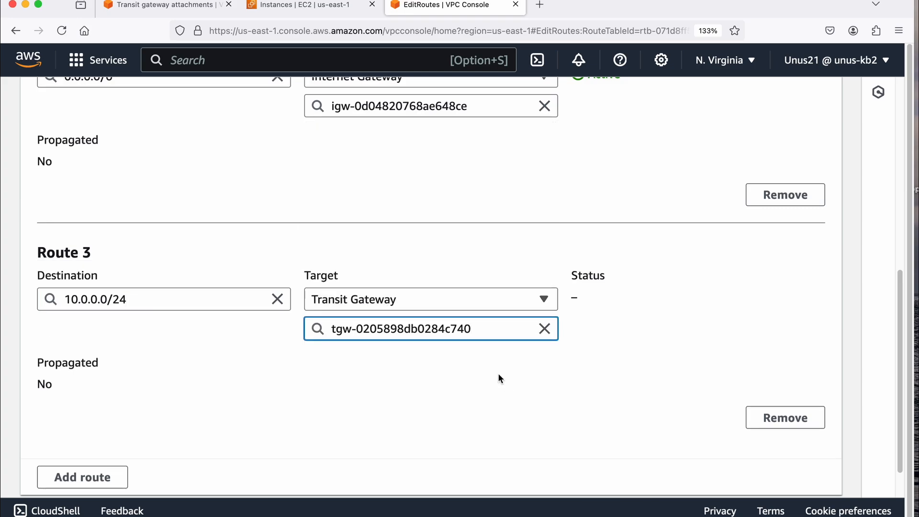
{"action": "scroll", "coordinate": [497, 378], "scroll_direction": "down", "scroll_amount": 1}
{"action": "left_click", "coordinate": [785, 474]}
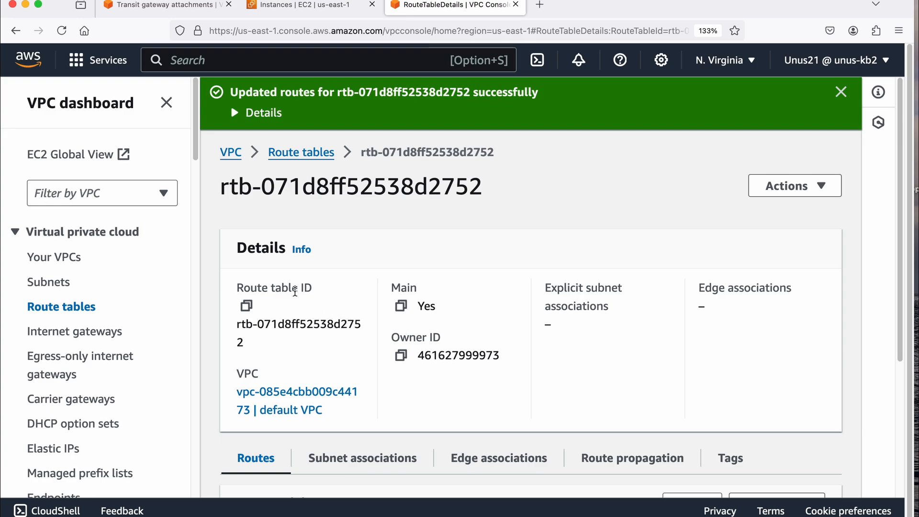
Open the route table of pvt-subnet-in-new-vpc and check its route to the default VPC's address range
{"action": "left_click", "coordinate": [54, 286]}
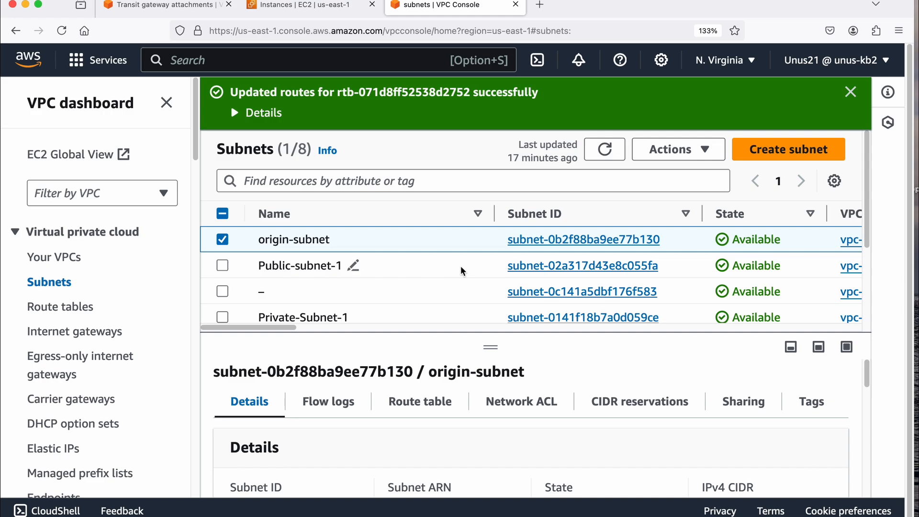
{"action": "scroll", "coordinate": [461, 268], "scroll_direction": "down", "scroll_amount": 1}
{"action": "scroll", "coordinate": [461, 271], "scroll_direction": "up", "scroll_amount": 1}
{"action": "scroll", "coordinate": [459, 269], "scroll_direction": "down", "scroll_amount": 3}
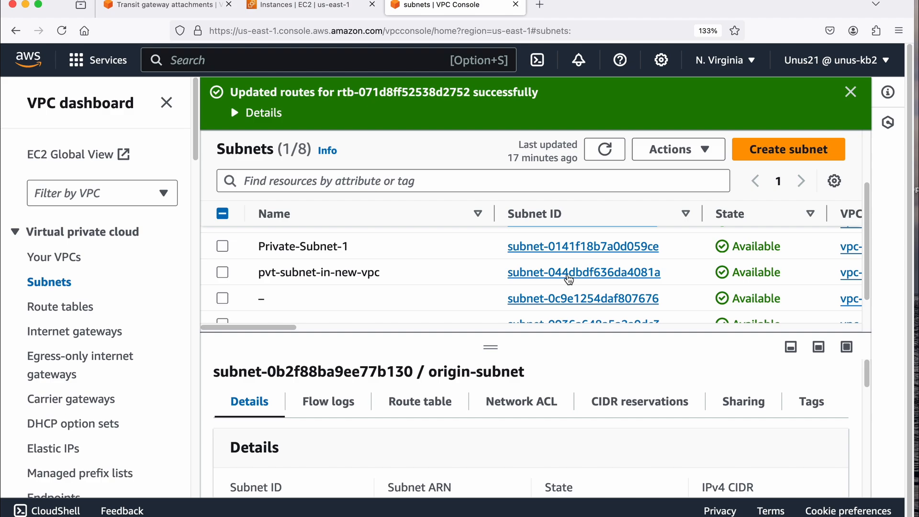
{"action": "left_click", "coordinate": [569, 280]}
{"action": "scroll", "coordinate": [641, 291], "scroll_direction": "down", "scroll_amount": 1}
{"action": "left_click", "coordinate": [749, 352]}
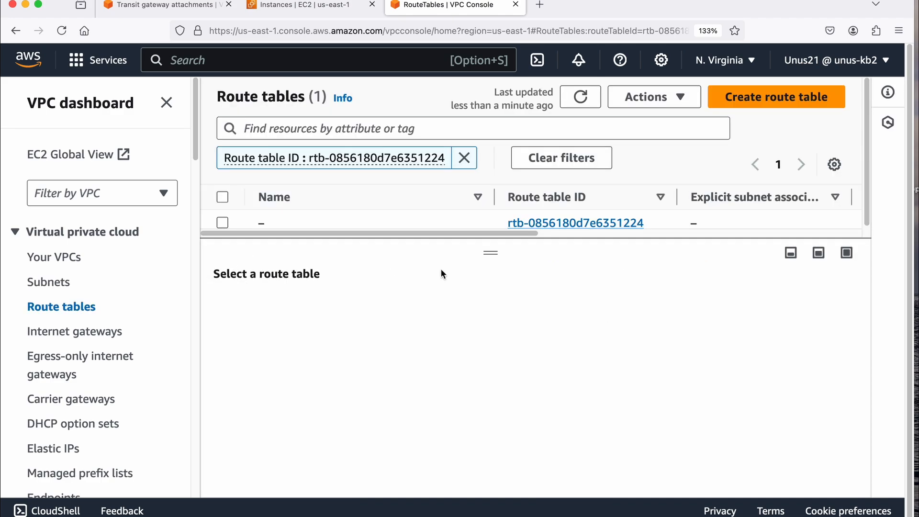
{"action": "scroll", "coordinate": [494, 236], "scroll_direction": "down", "scroll_amount": 2}
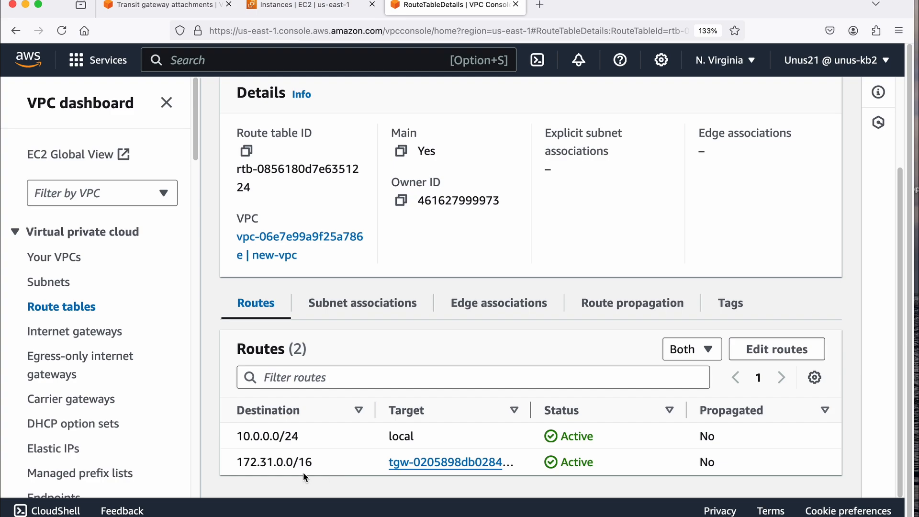
{"action": "left_click_drag", "start_coordinate": [243, 462], "coordinate": [307, 465]}
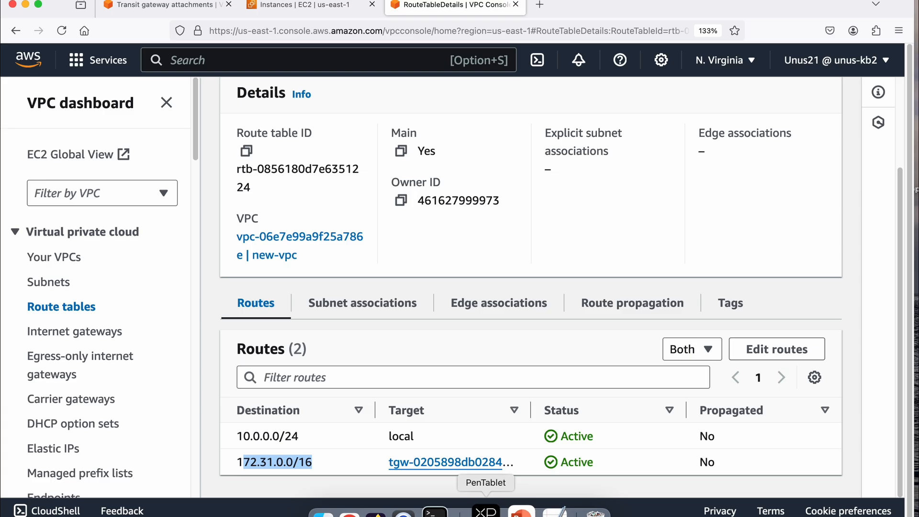
Switch to the Terminal session, repeat the ping to 10.0.0.11, stop it after several replies, and return to Firefox
{"action": "left_click", "coordinate": [449, 508]}
{"action": "key", "text": "Up"}
{"action": "key", "text": "Return"}
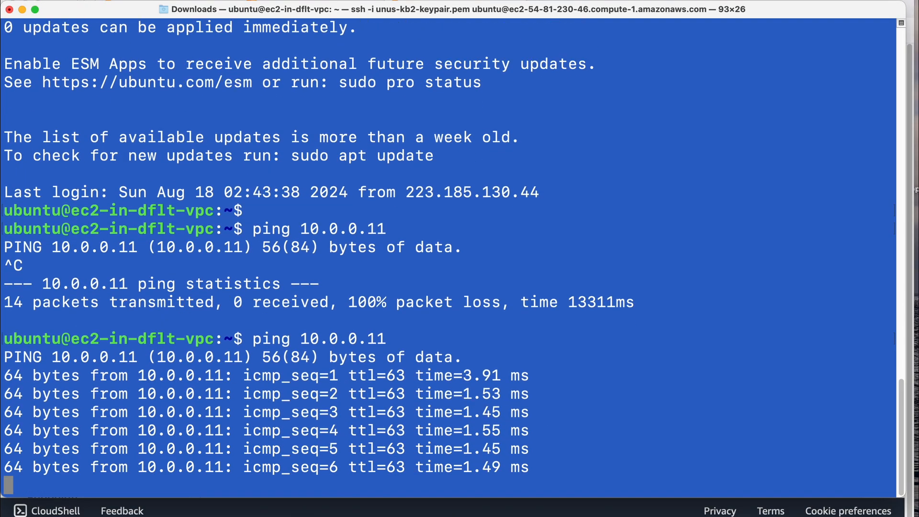
{"action": "key", "text": "ctrl+c"}
{"action": "left_click", "coordinate": [404, 511]}
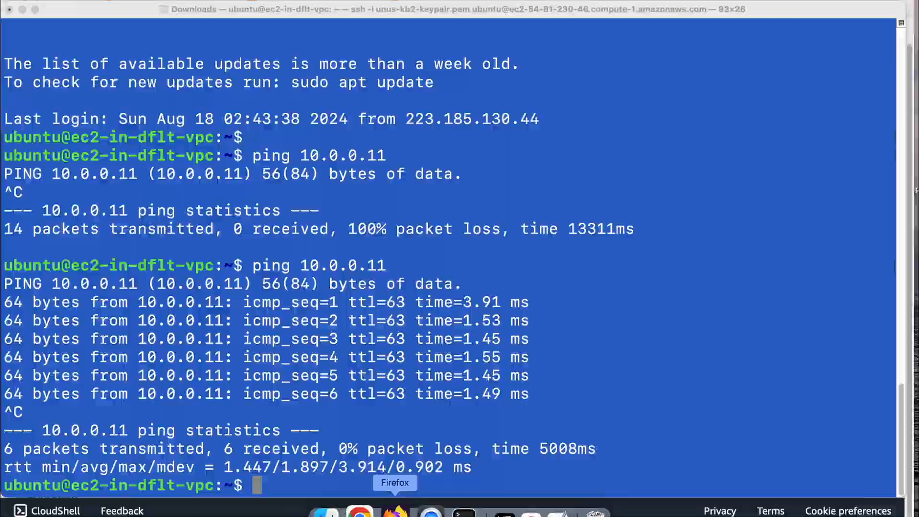
Open the details of the transit gateway route table belonging to the transit gateway
{"action": "scroll", "coordinate": [112, 301], "scroll_direction": "down", "scroll_amount": 4}
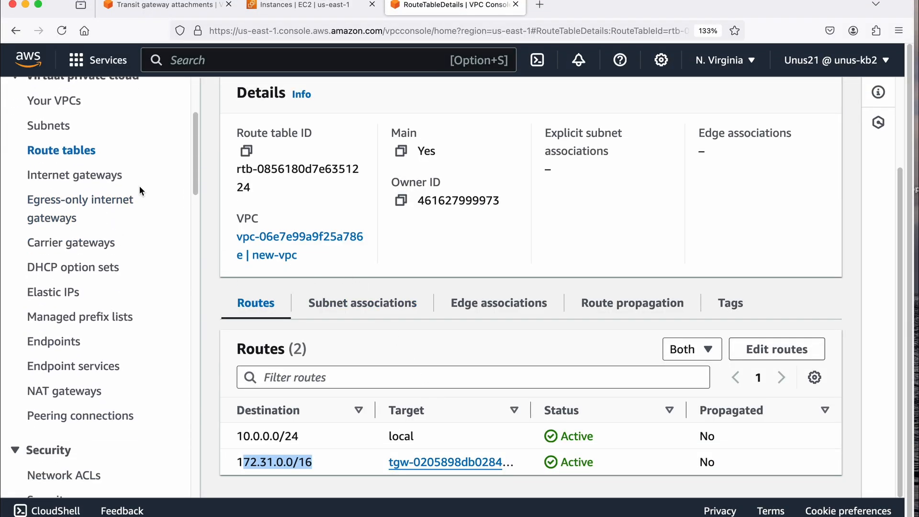
{"action": "left_click", "coordinate": [160, 4]}
{"action": "scroll", "coordinate": [75, 362], "scroll_direction": "down", "scroll_amount": 3}
{"action": "left_click", "coordinate": [106, 279]}
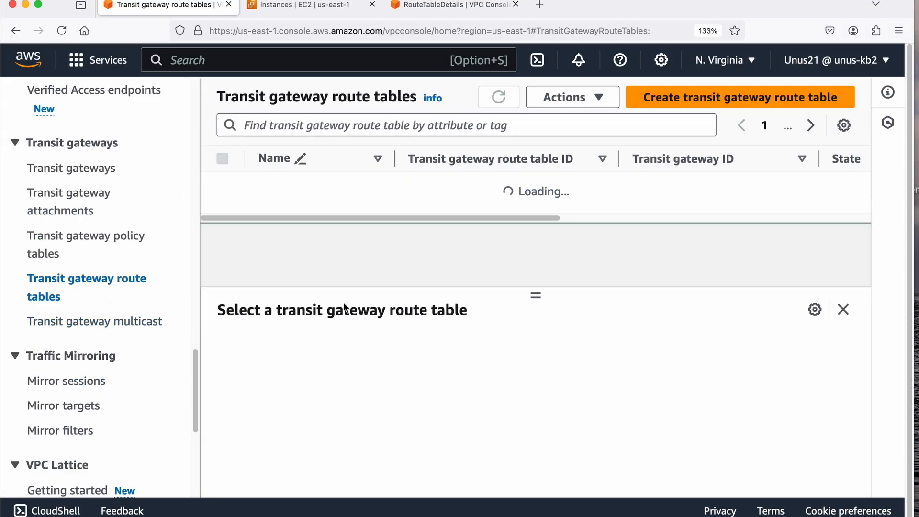
{"action": "left_click", "coordinate": [462, 215]}
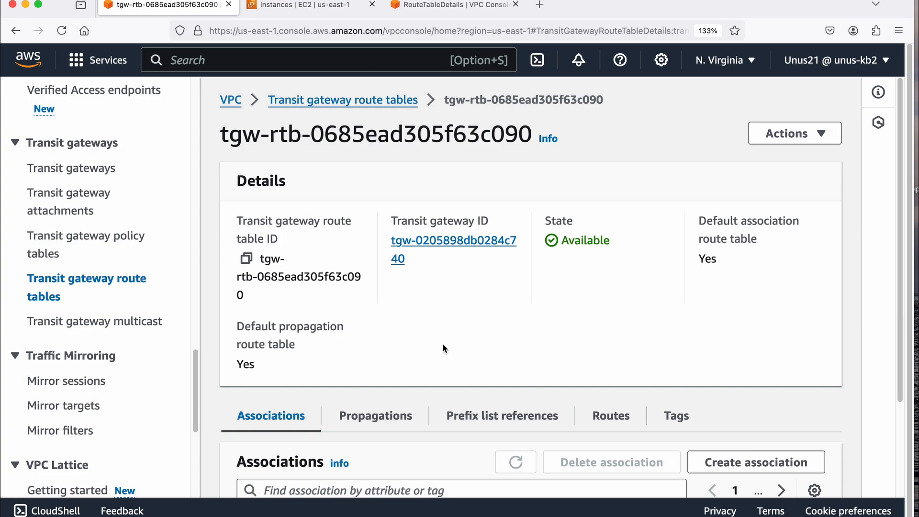
Examine the route table's propagations for the attachments and VPCs they come from
{"action": "scroll", "coordinate": [442, 343], "scroll_direction": "down", "scroll_amount": 3}
{"action": "left_click", "coordinate": [376, 298]}
{"action": "scroll", "coordinate": [497, 488], "scroll_direction": "down", "scroll_amount": 1}
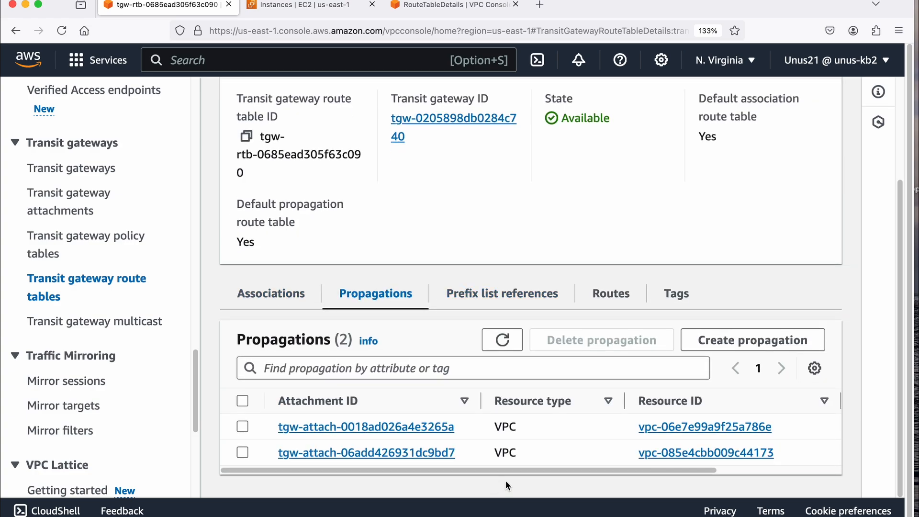
{"action": "mouse_move", "coordinate": [517, 472]}
{"action": "left_mouse_down"}
{"action": "mouse_move", "coordinate": [679, 471]}
{"action": "mouse_move", "coordinate": [510, 473]}
{"action": "left_mouse_up"}
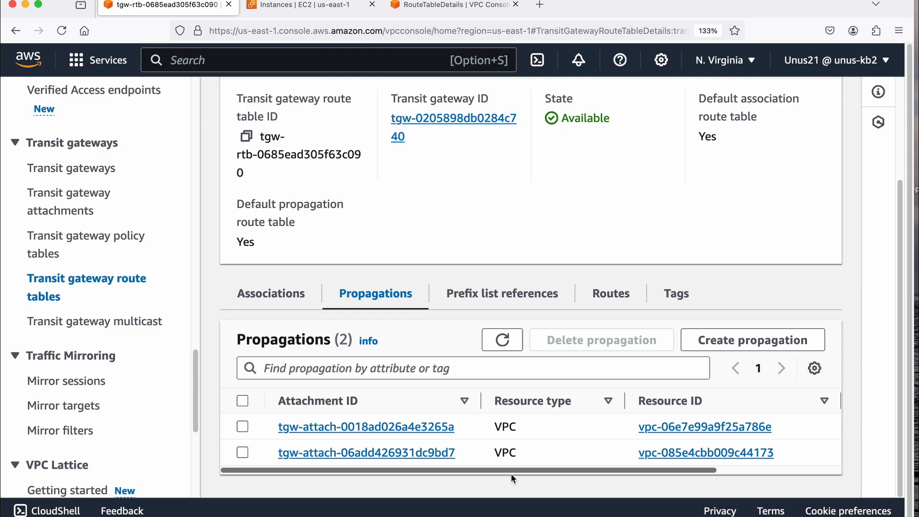
Examine the transit gateway route table's routes, checking which attachment and VPC each CIDR, including 10.0.0.0/24, leads to
{"action": "left_click", "coordinate": [601, 297]}
{"action": "scroll", "coordinate": [565, 372], "scroll_direction": "down", "scroll_amount": 2}
{"action": "scroll", "coordinate": [565, 372], "scroll_direction": "down", "scroll_amount": 5}
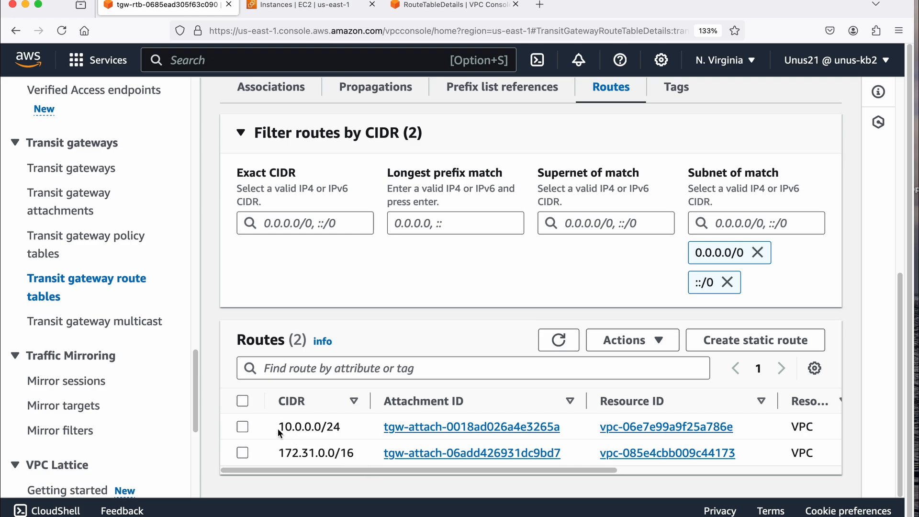
{"action": "left_click_drag", "start_coordinate": [278, 427], "coordinate": [356, 429]}
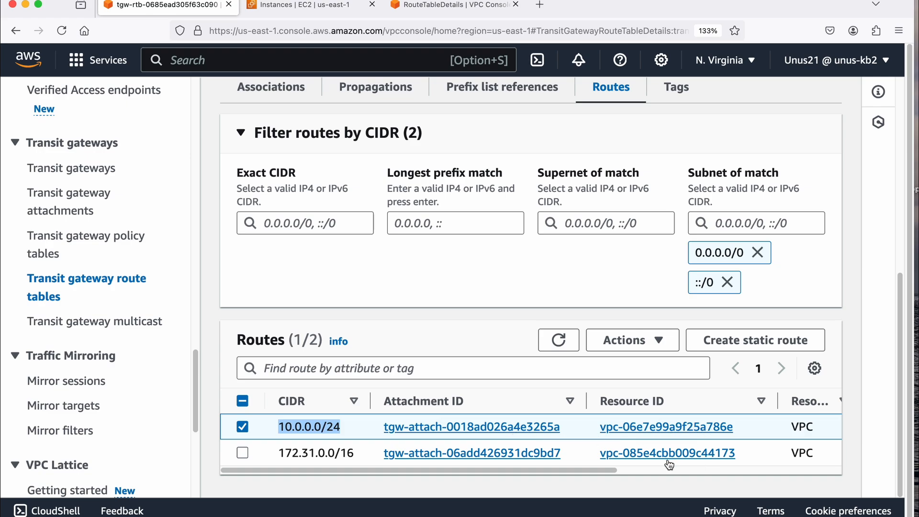
{"action": "mouse_move", "coordinate": [580, 471]}
{"action": "left_mouse_down"}
{"action": "mouse_move", "coordinate": [800, 472]}
{"action": "mouse_move", "coordinate": [583, 478]}
{"action": "left_mouse_up"}
{"action": "scroll", "coordinate": [493, 368], "scroll_direction": "up", "scroll_amount": 2}
{"action": "scroll", "coordinate": [494, 368], "scroll_direction": "up", "scroll_amount": 3}
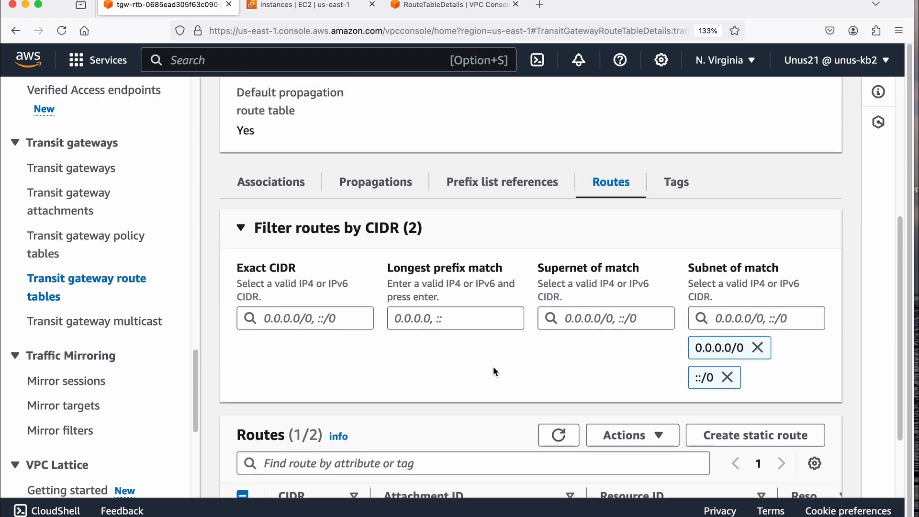
{"action": "scroll", "coordinate": [493, 367], "scroll_direction": "down", "scroll_amount": 5}
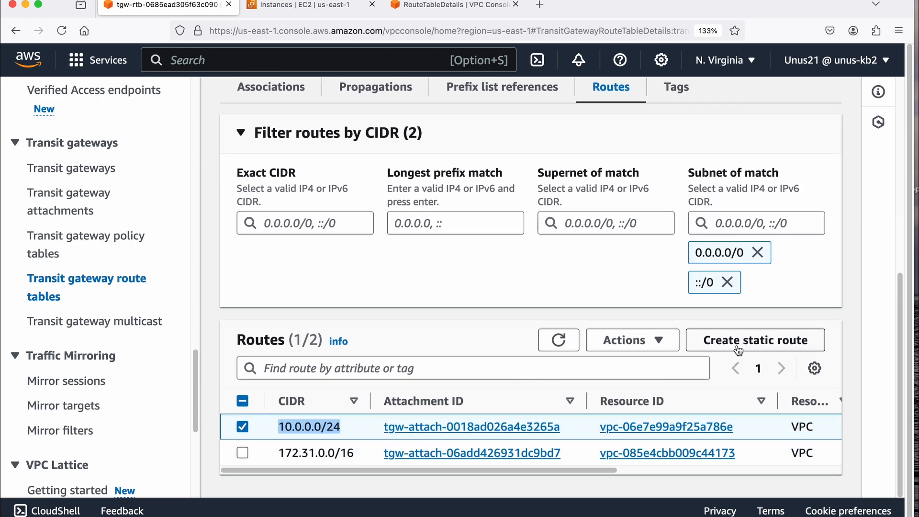
{"action": "scroll", "coordinate": [425, 353], "scroll_direction": "up", "scroll_amount": 2}
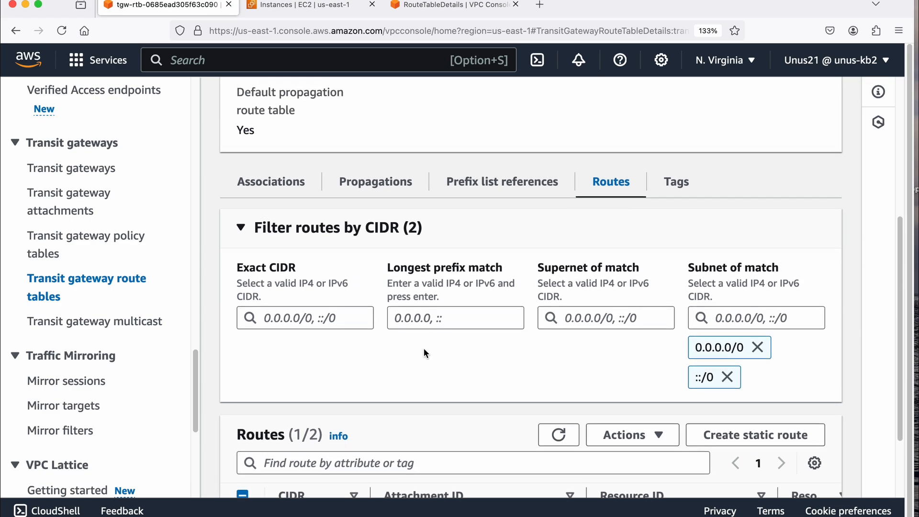
{"action": "scroll", "coordinate": [423, 353], "scroll_direction": "up", "scroll_amount": 5}
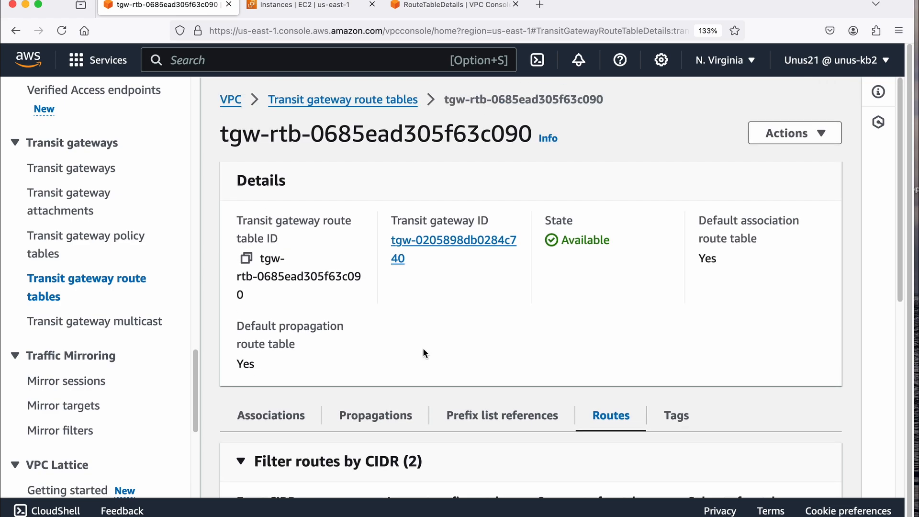